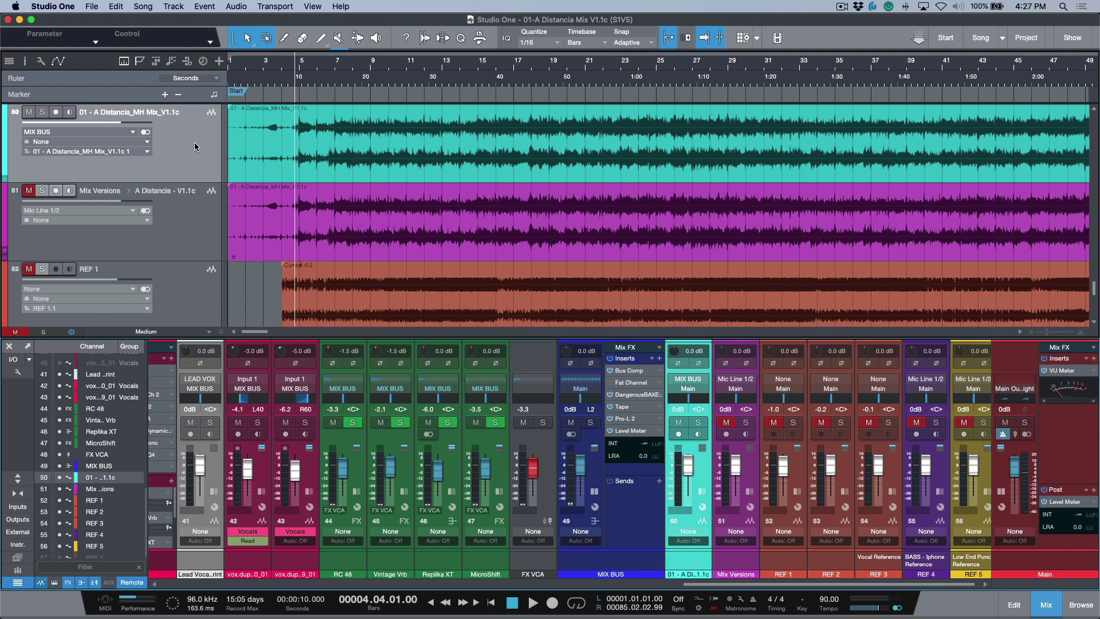
Open the MIX BUS Bus Comp insert to show the Warm Audio Bus Compressor in Pipeline XT
click(637, 371)
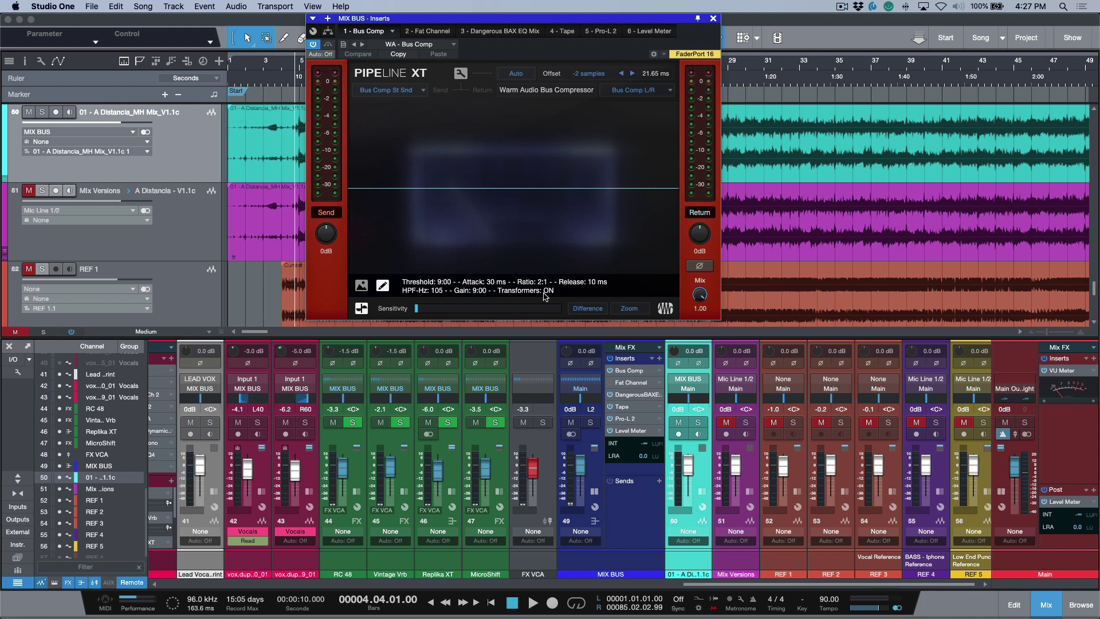
Toggle the Pipeline XT display between unit picture and scope view, then close the Bus Comp editor
click(361, 308)
click(362, 308)
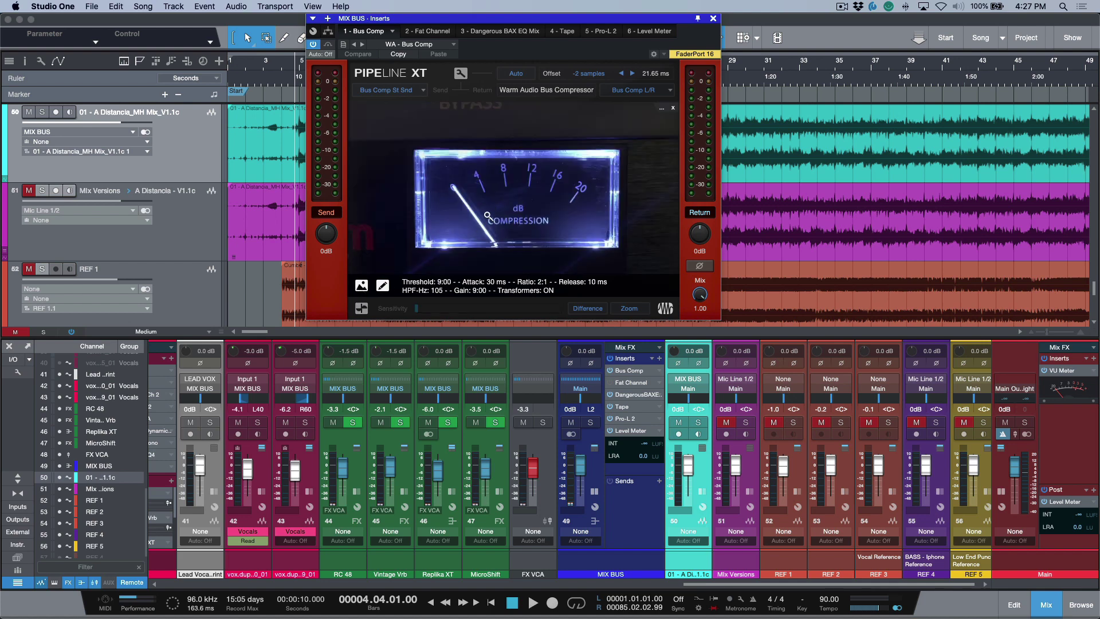
click(367, 287)
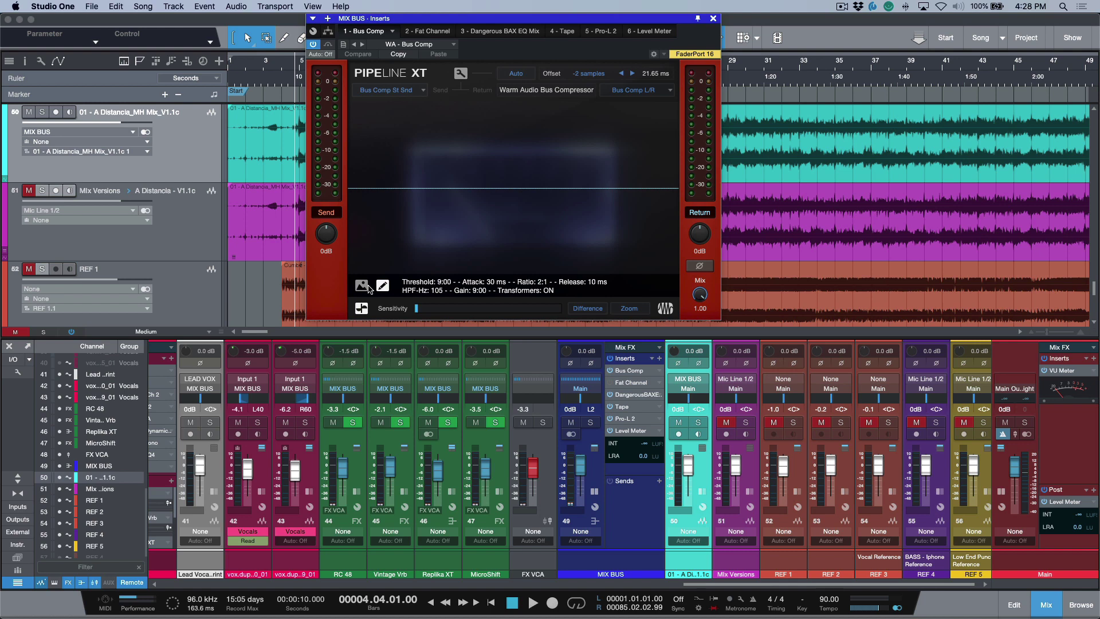
click(713, 19)
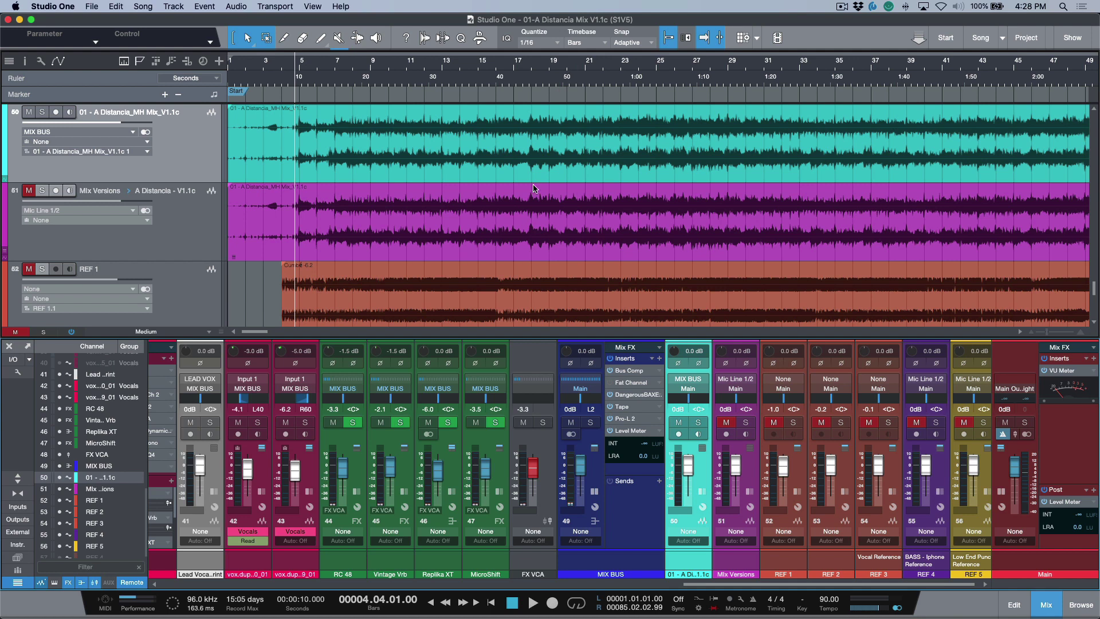
Select the cajon channel, suspend the CAJON group, and check its Sugar insert
drag(757, 587, 437, 586)
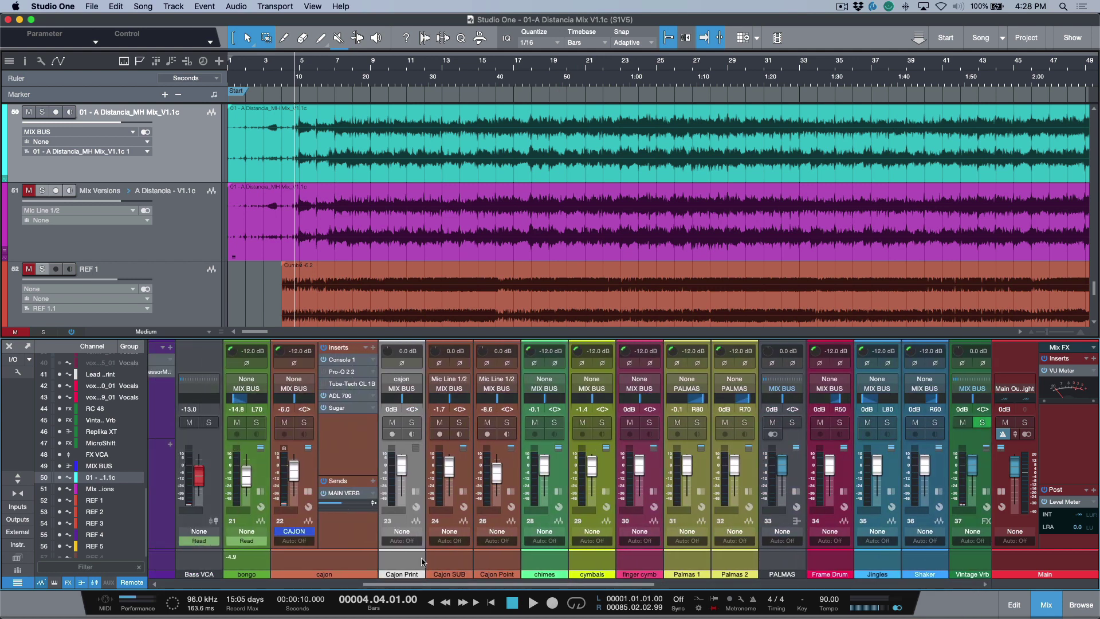
click(313, 467)
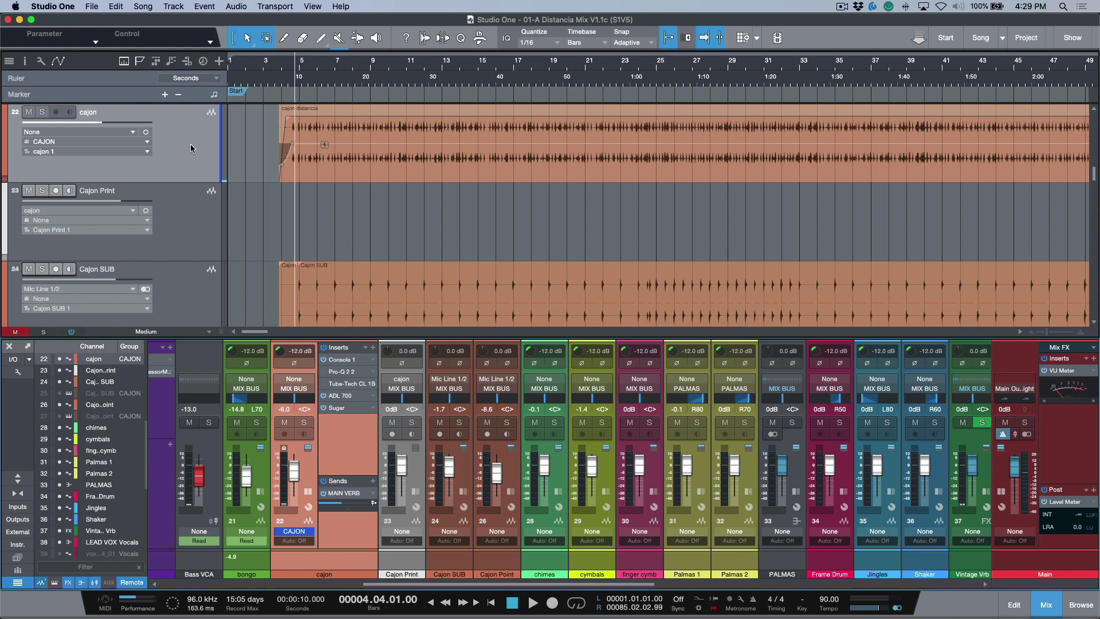
key(super+shift+g)
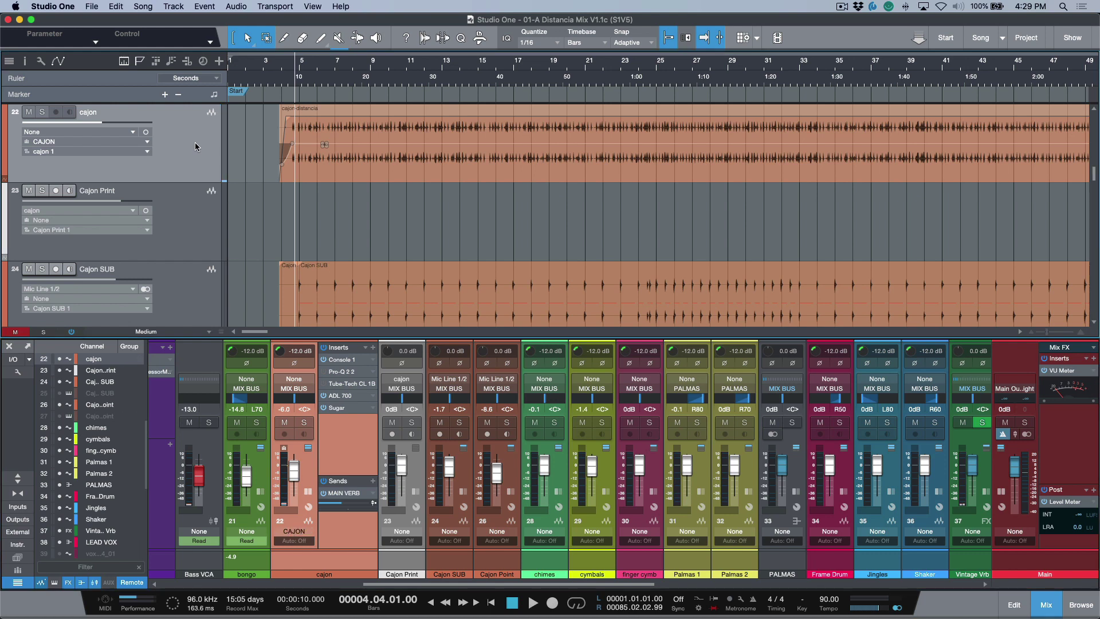
click(345, 407)
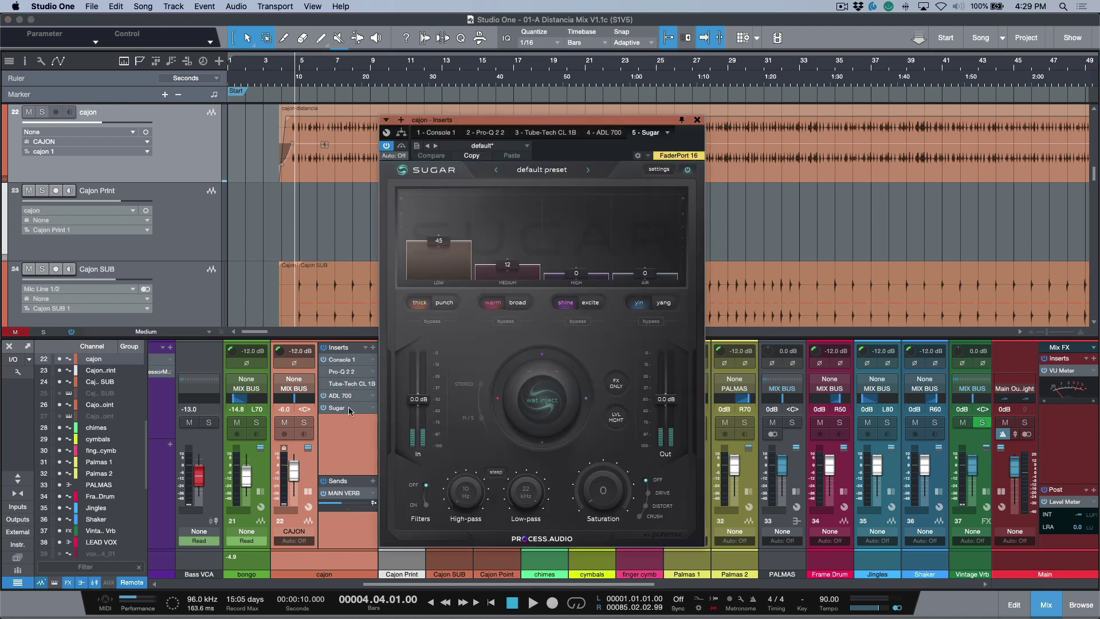
click(697, 120)
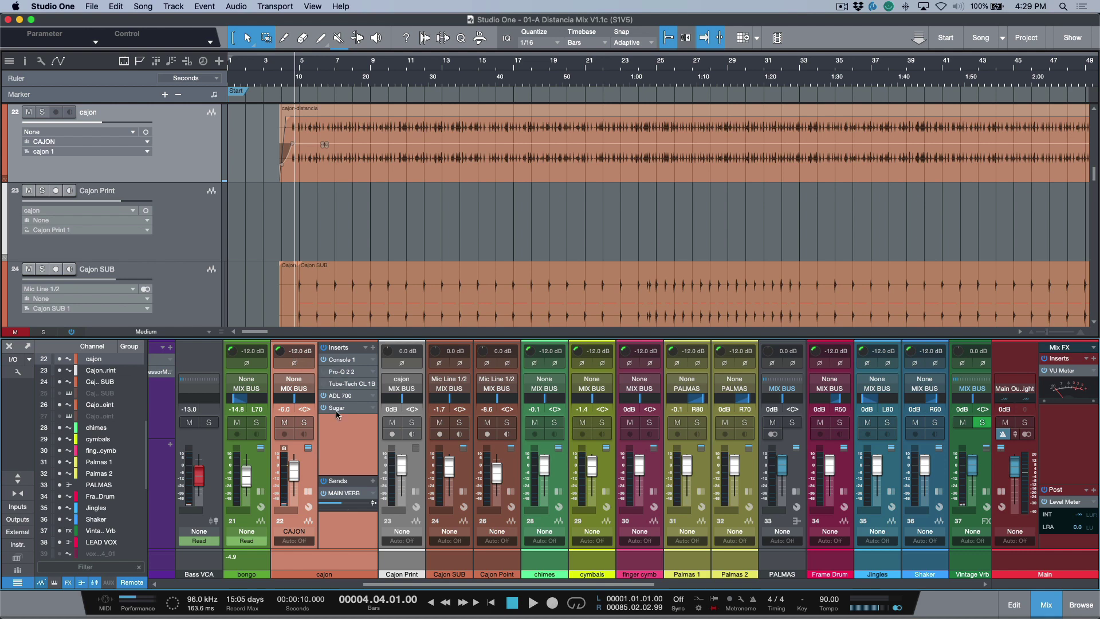
drag(461, 584, 282, 588)
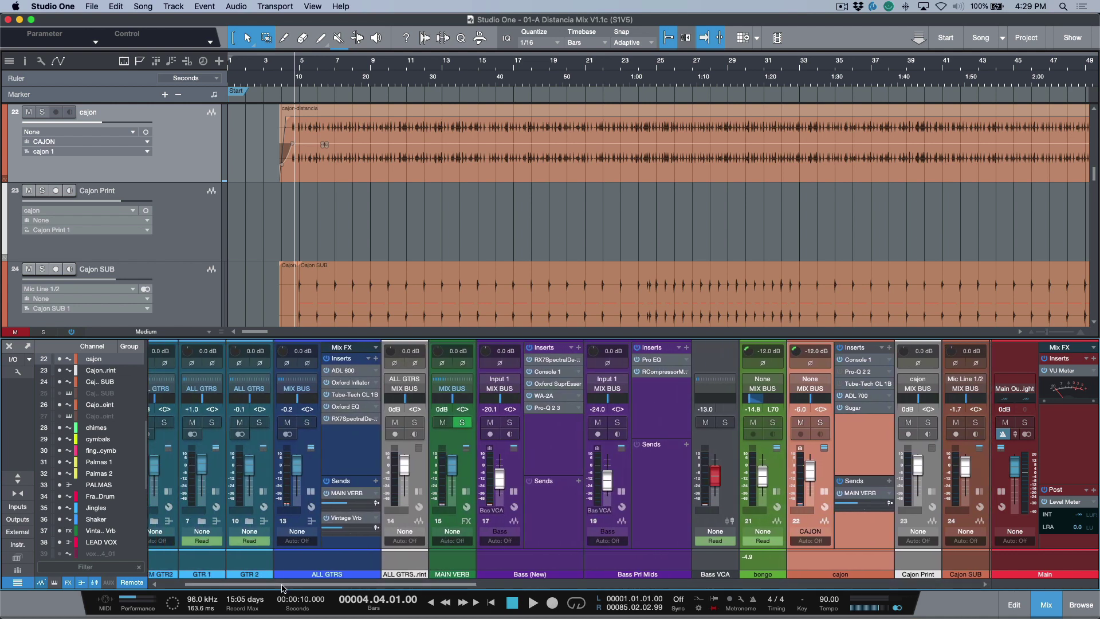
Inspect the ADL 600 insert on the ALL GTRS bus
click(346, 371)
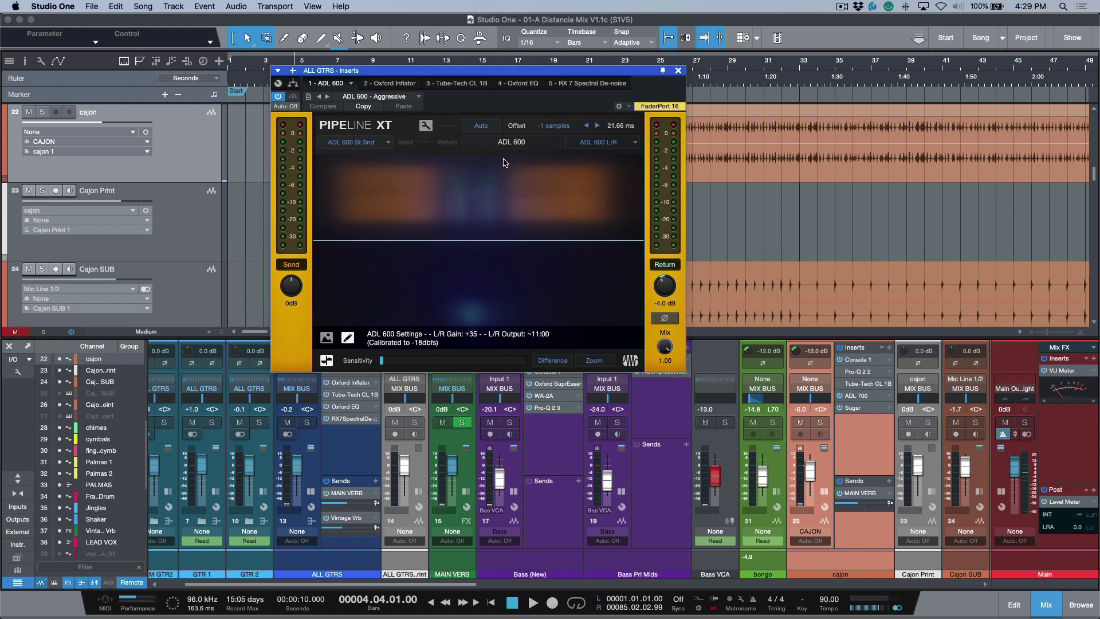
click(679, 72)
scroll(461, 193, up, 12)
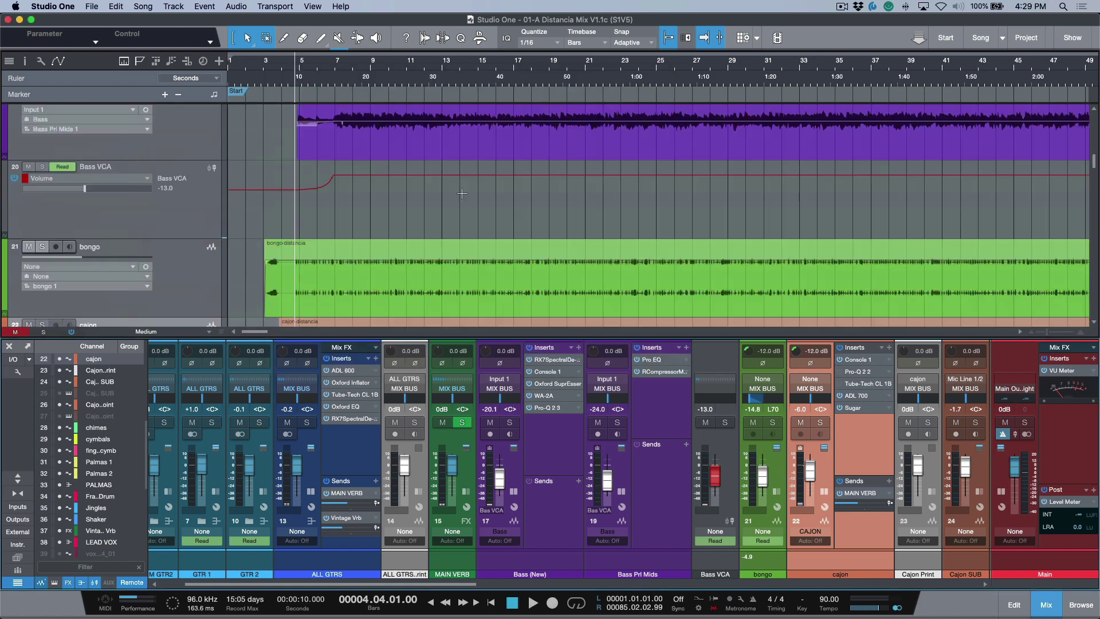
scroll(461, 194, down, 3)
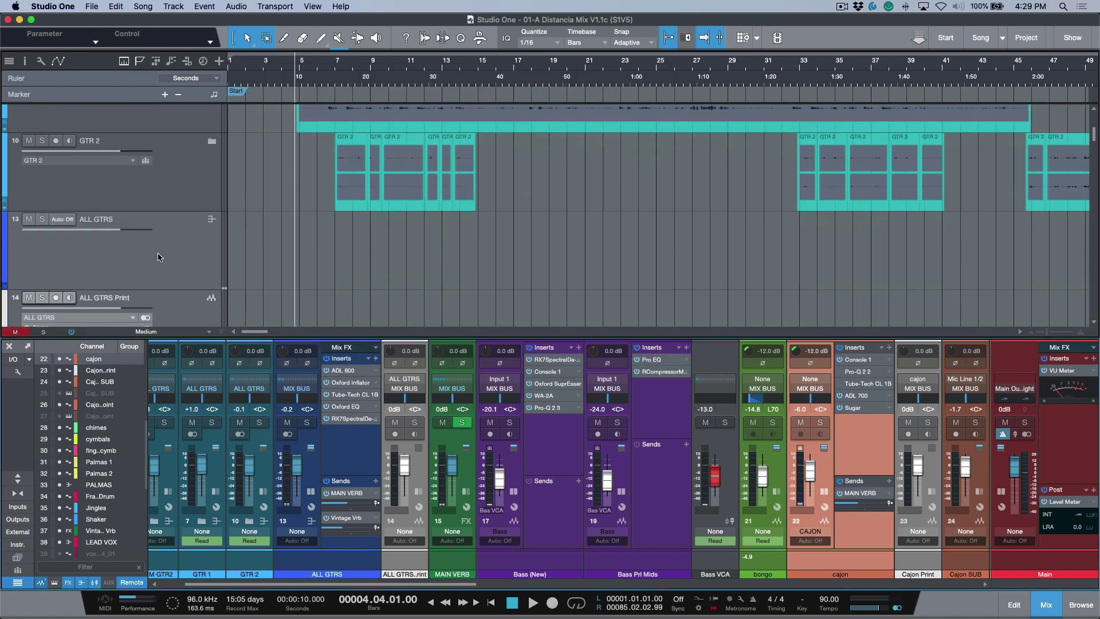
Solo the ALL GTRS bus and start playback from bar 8
click(101, 233)
key(s)
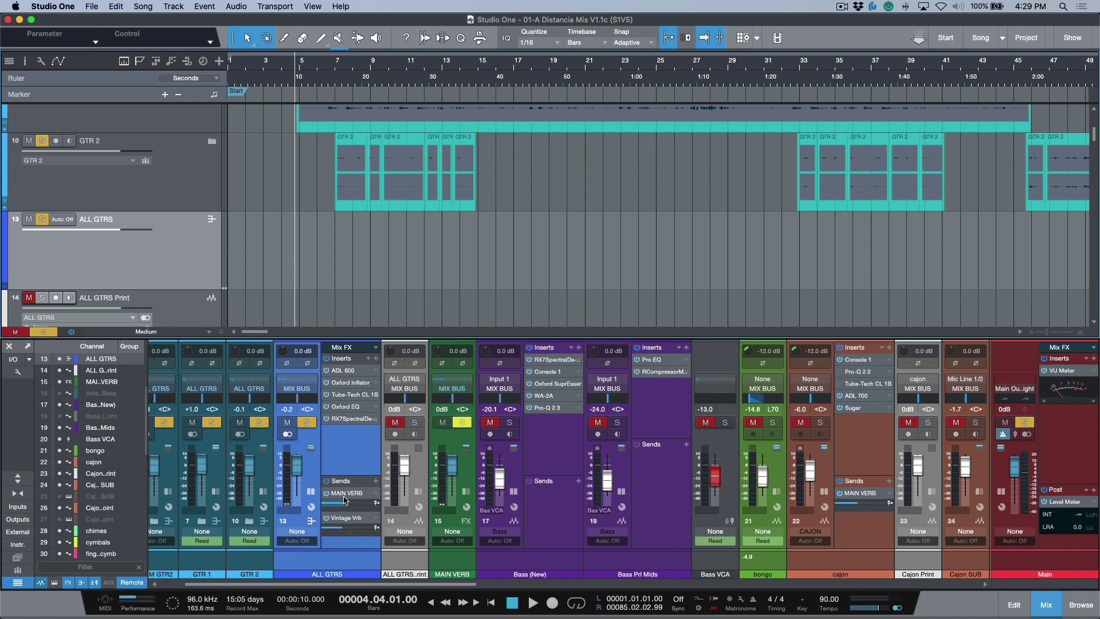
click(362, 70)
key(space)
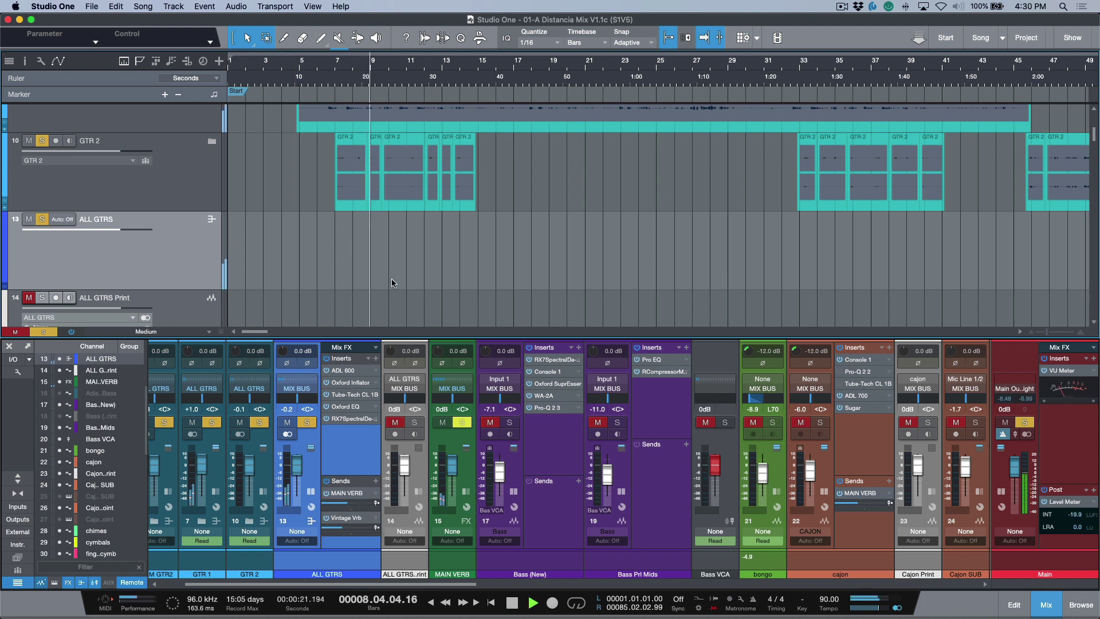
Compare the ADL 600 bypassed versus active during playback, then stop and close its editor
click(350, 370)
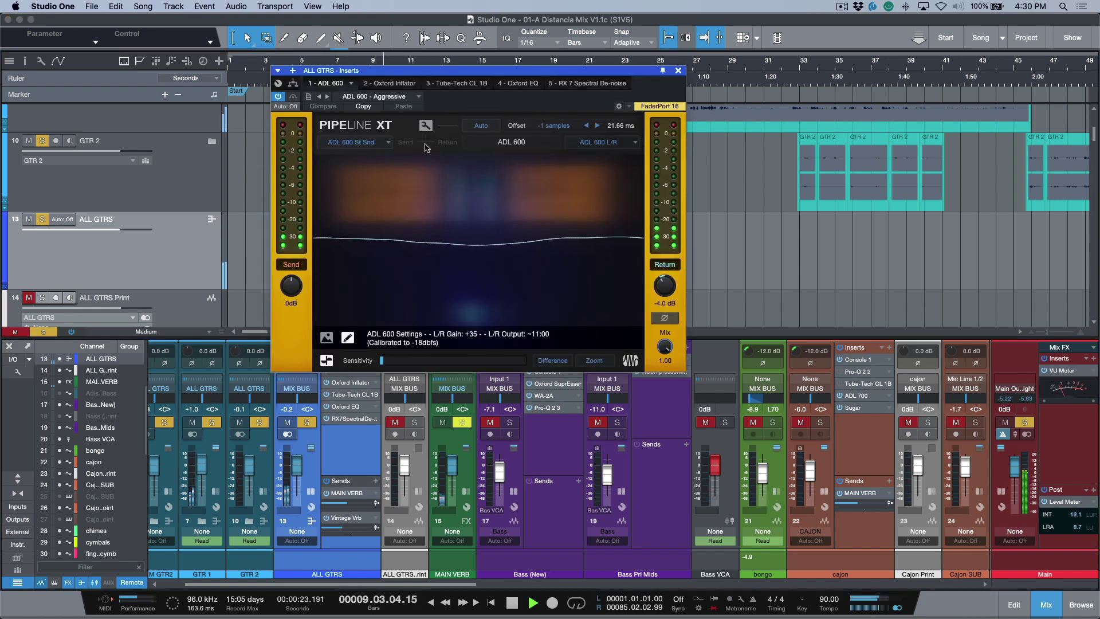
click(278, 97)
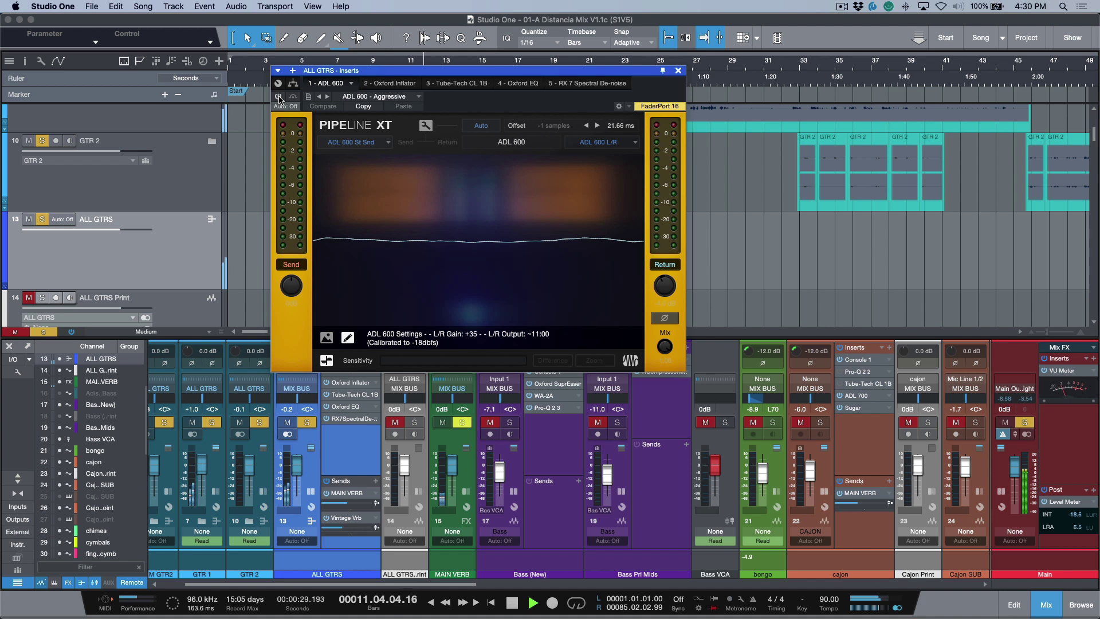
click(279, 98)
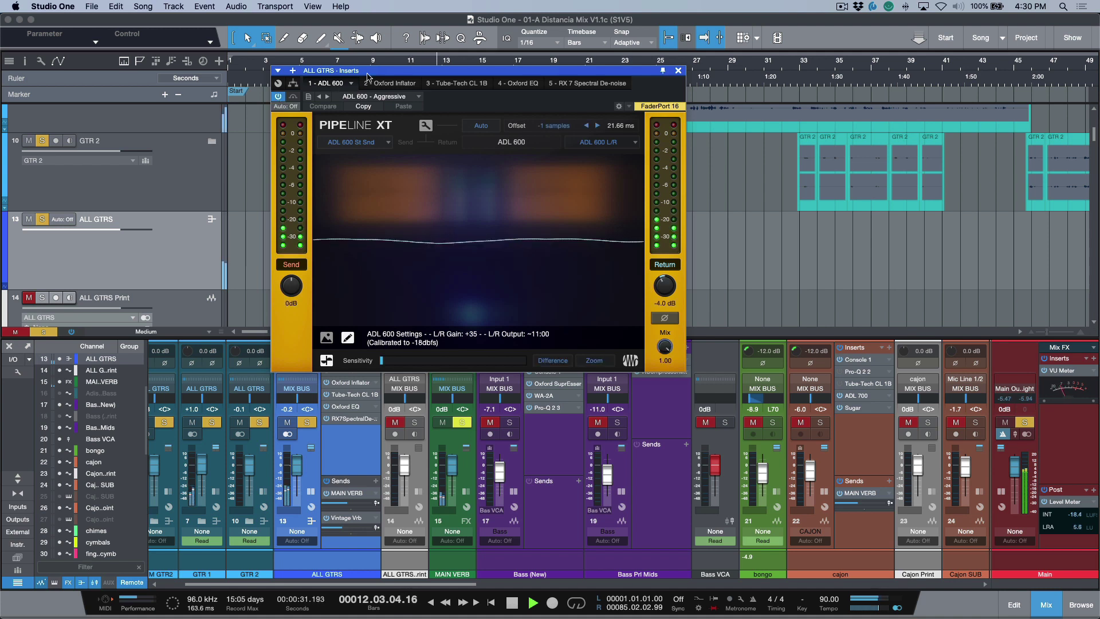
key(space)
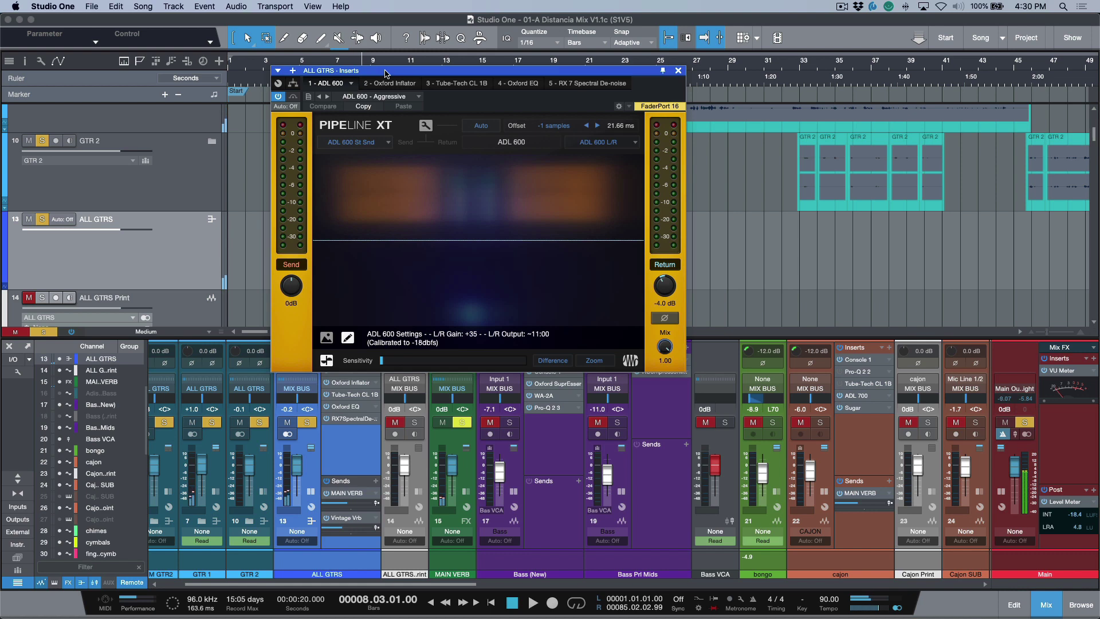
click(678, 71)
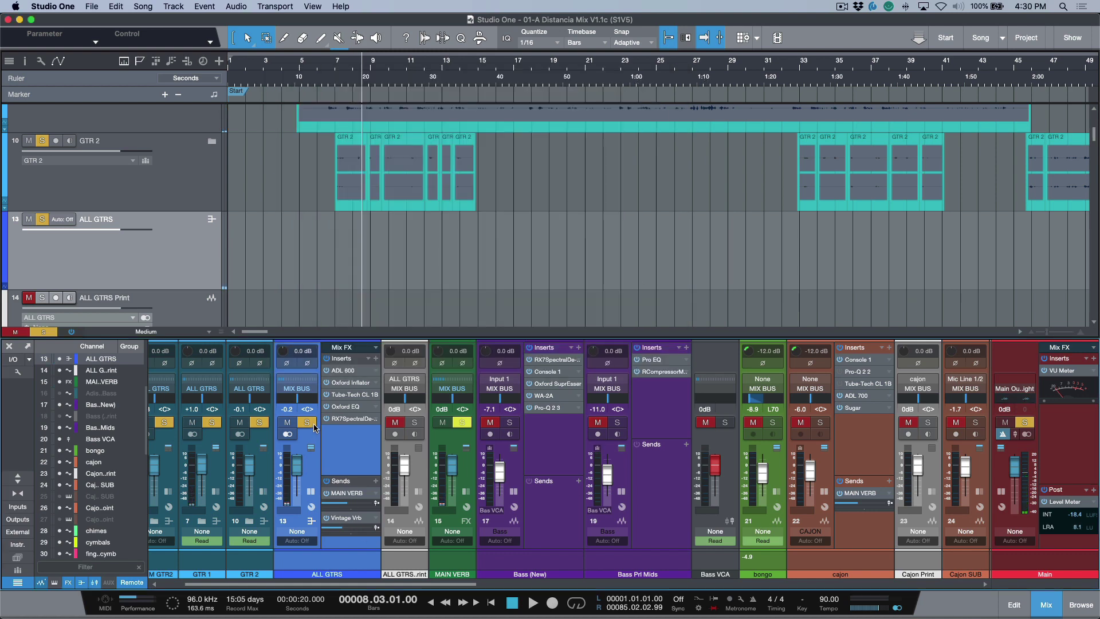
click(732, 584)
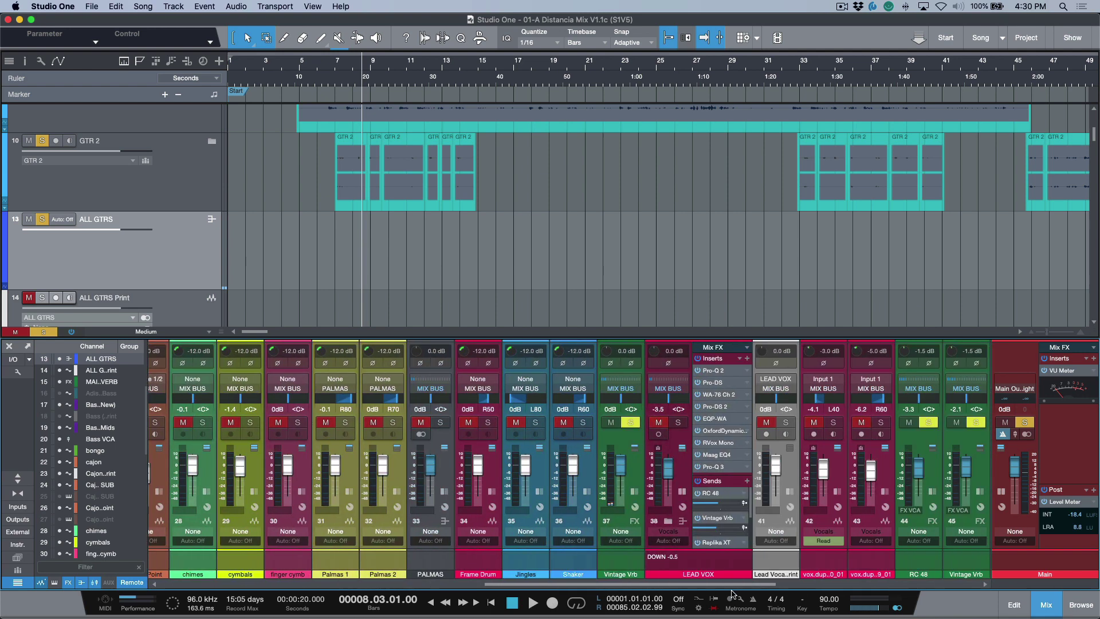
scroll(732, 589, right, 8)
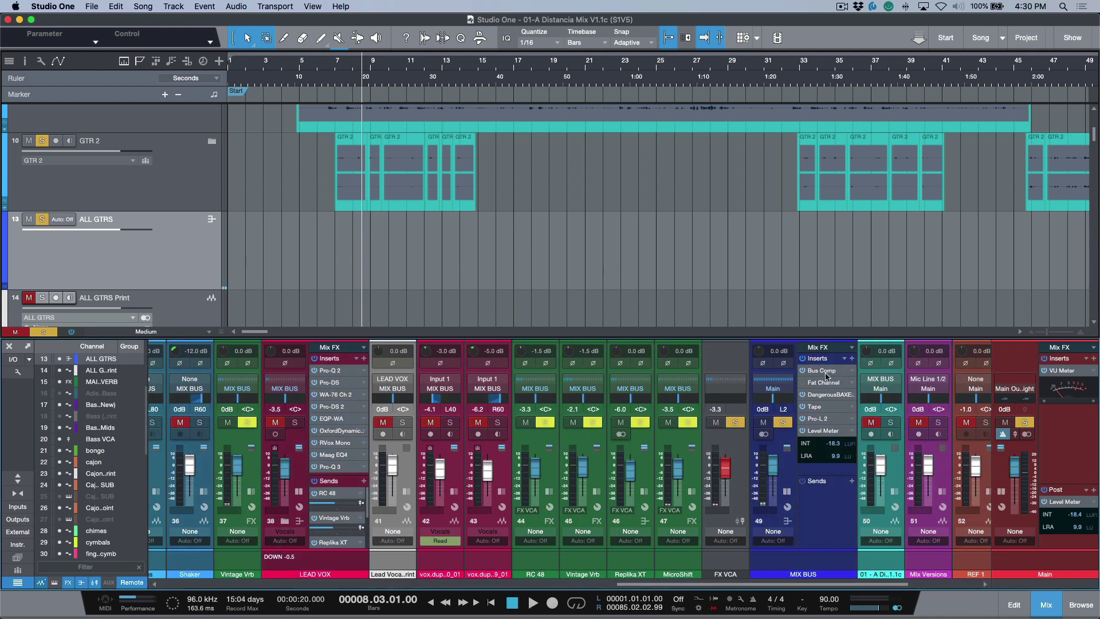
Review the MIX BUS Fat Channel compressor page, bypass the Fat Channel, and close the editor
click(835, 373)
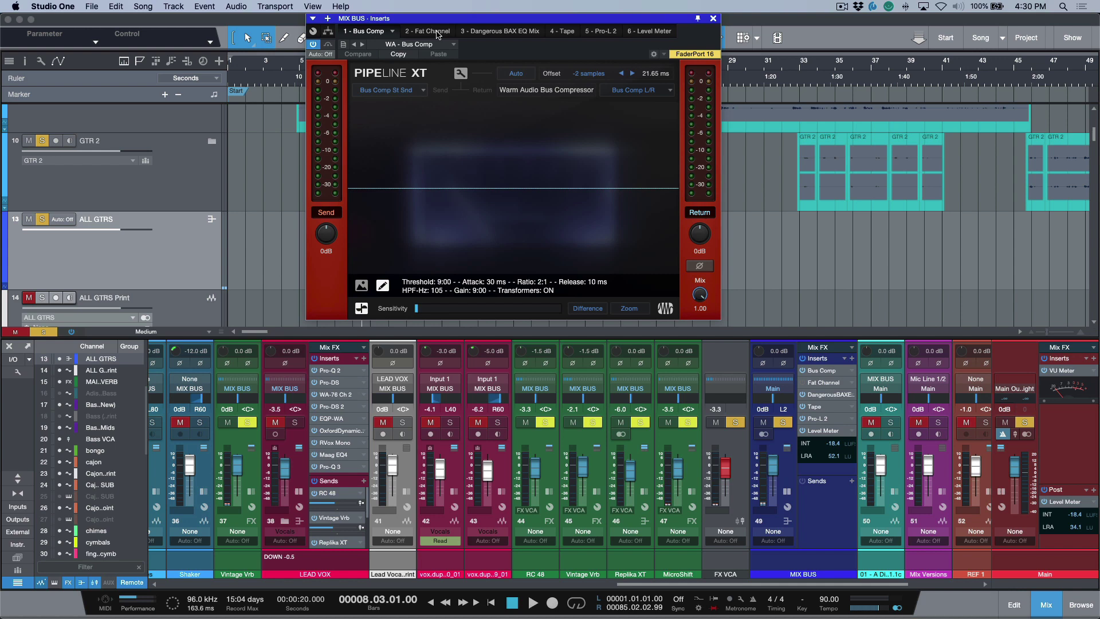
click(437, 34)
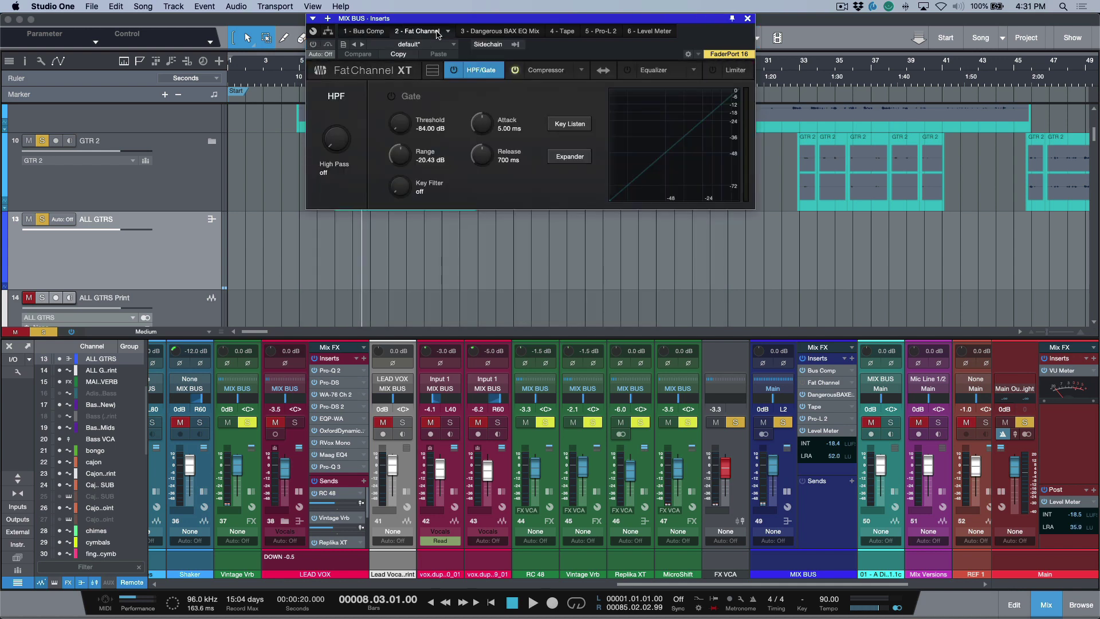
click(541, 71)
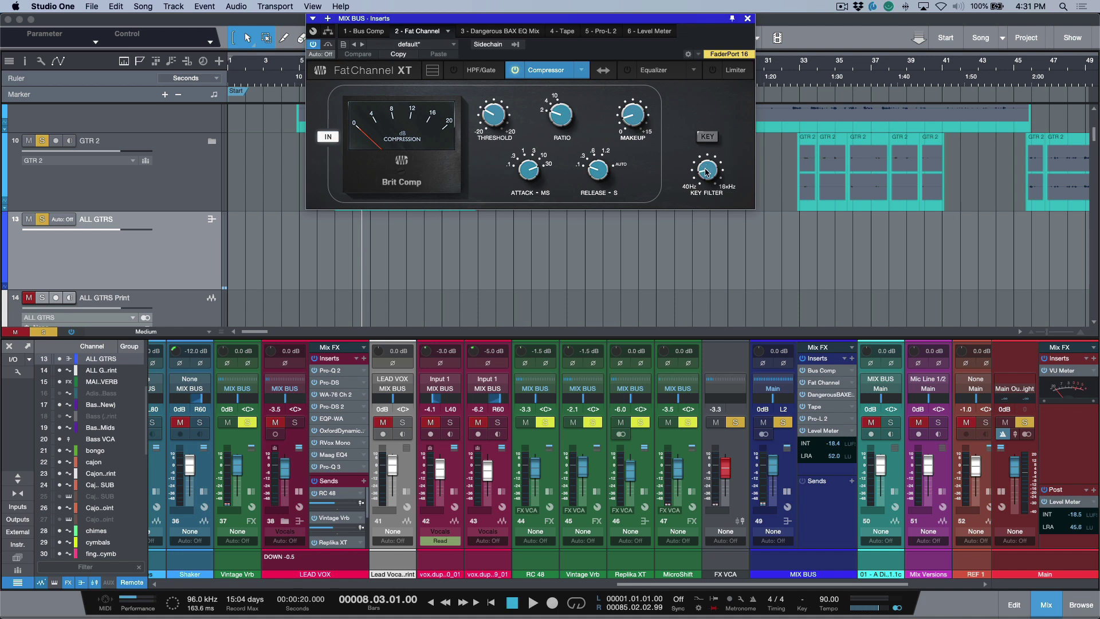
click(707, 168)
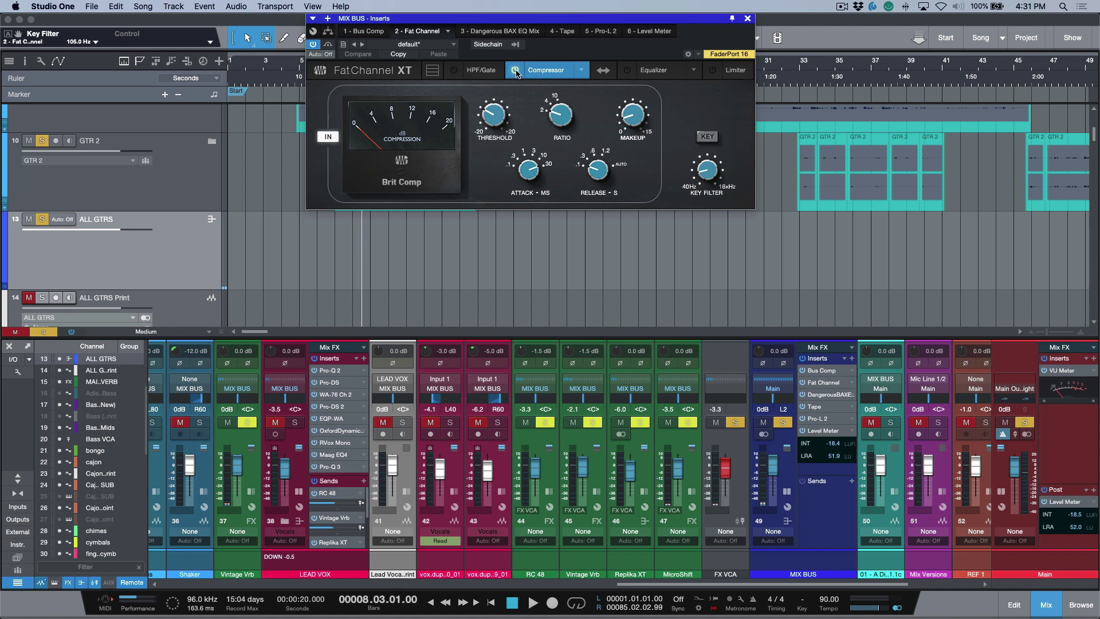
click(312, 44)
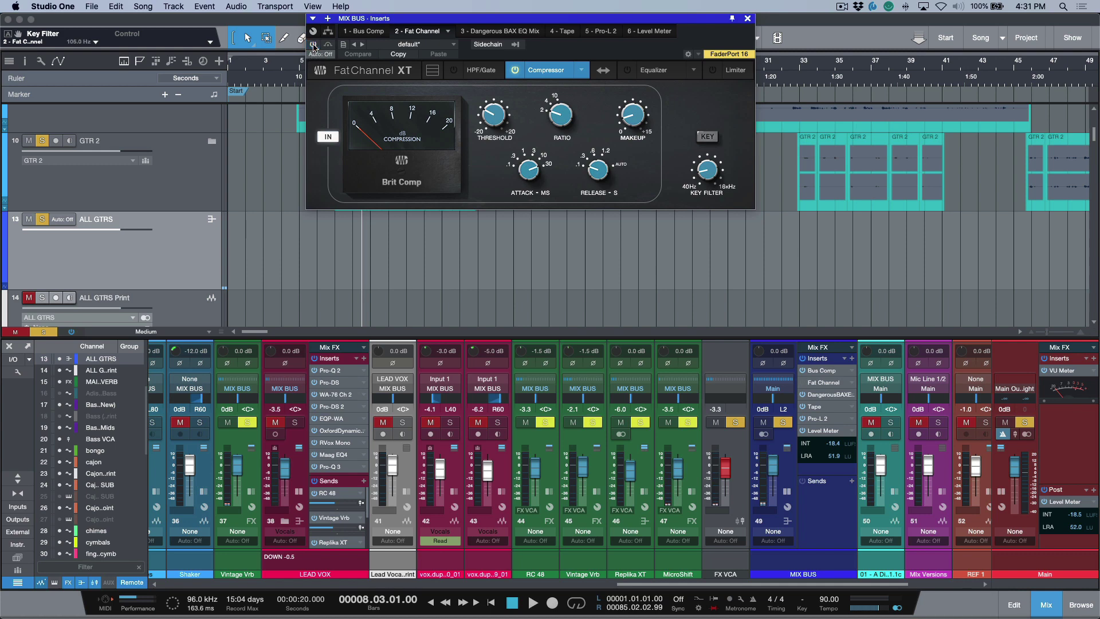
click(748, 18)
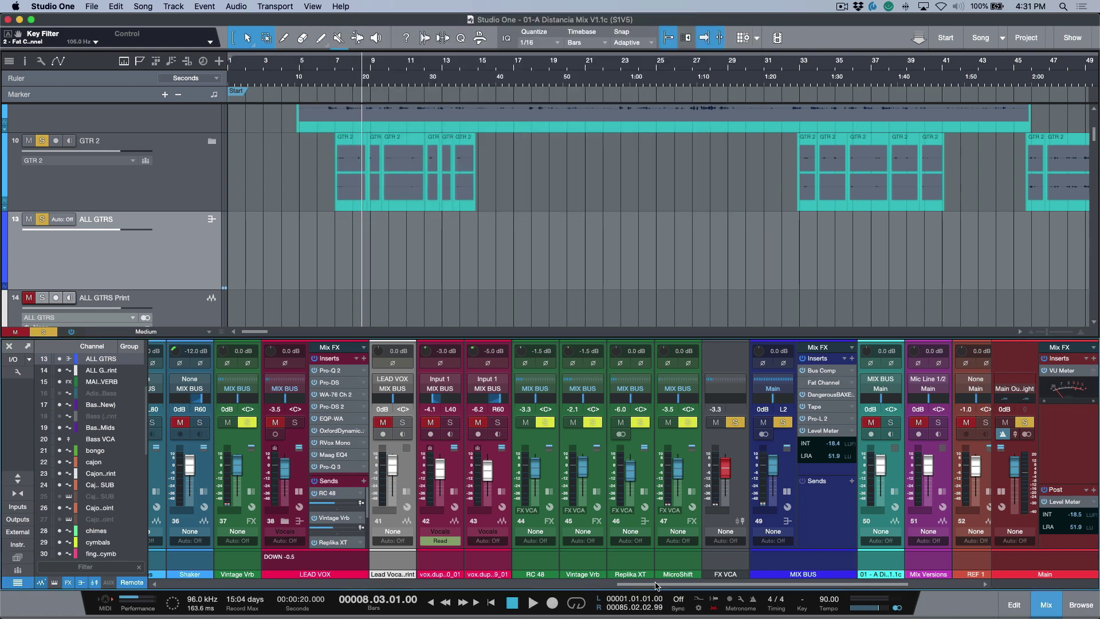
Select LEAD VOX and review its WA-76 Ch 2 and EQP-WA inserts, then close the editor
drag(658, 584, 598, 584)
click(468, 469)
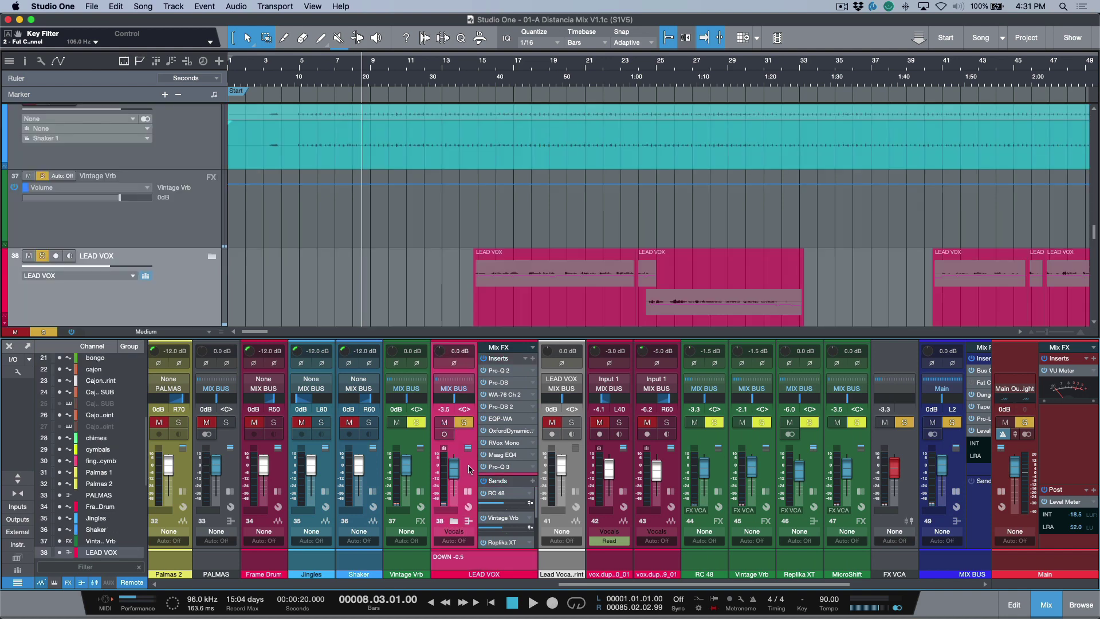
click(506, 394)
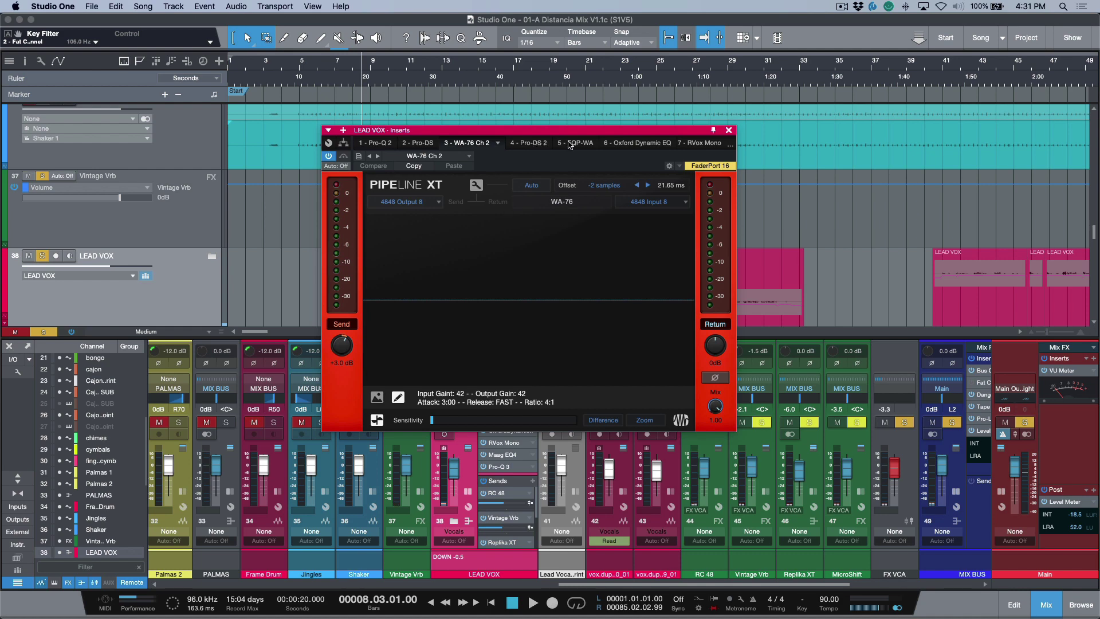
click(571, 144)
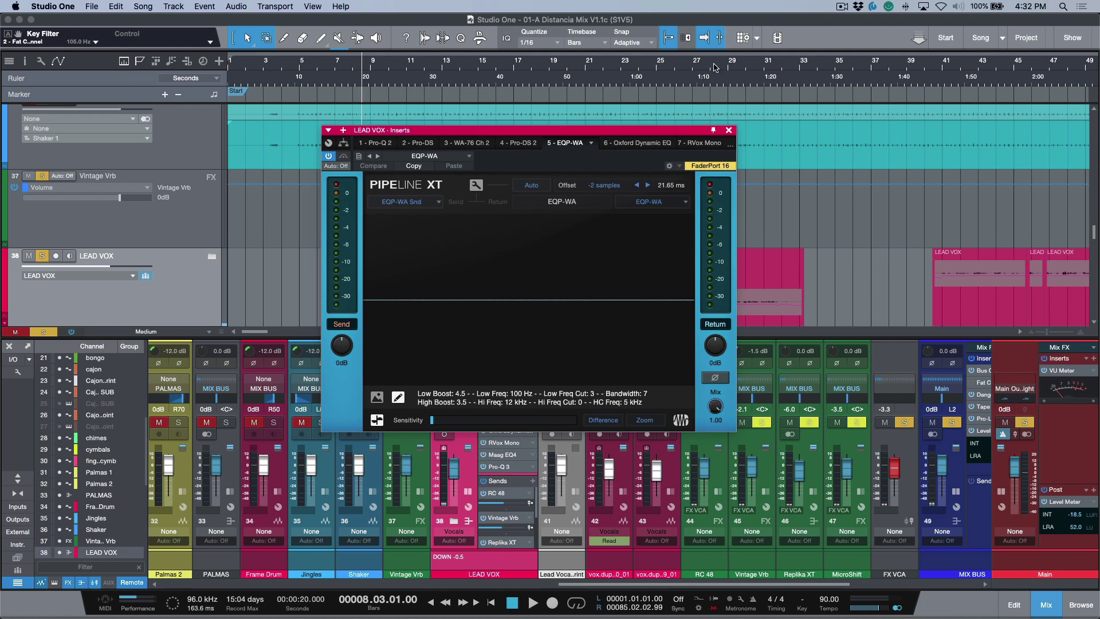
click(728, 130)
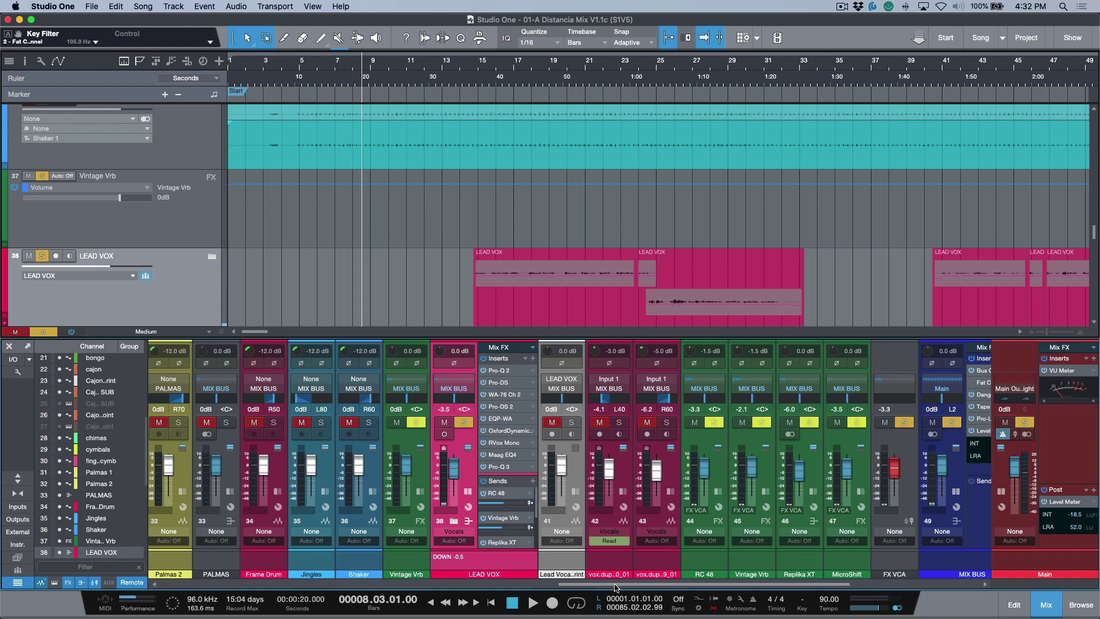
scroll(381, 197, up, 5)
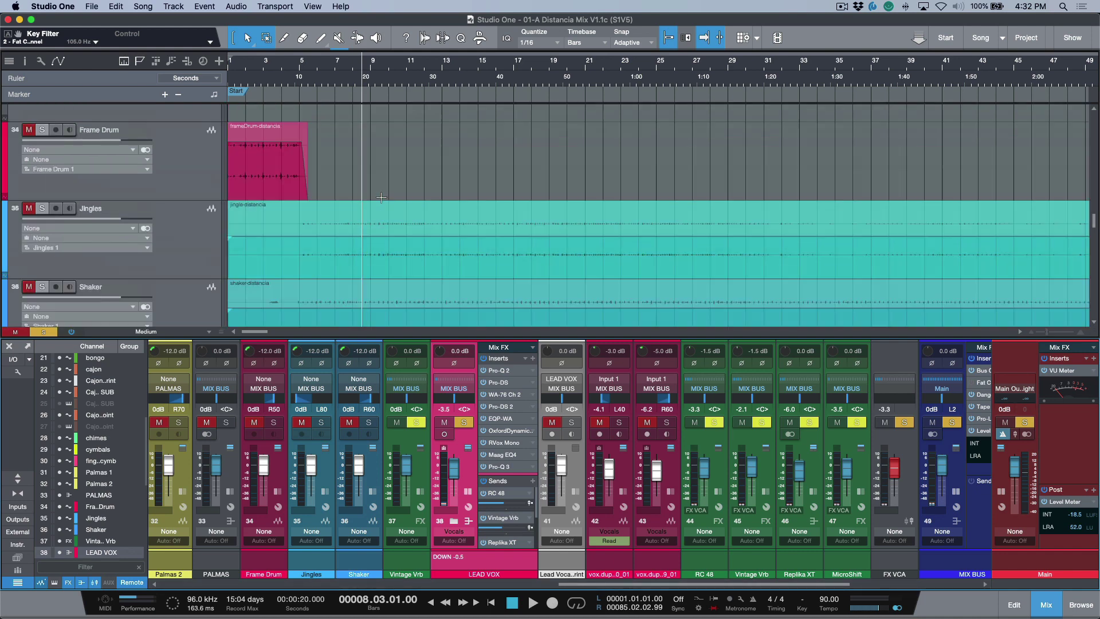
scroll(381, 197, up, 10)
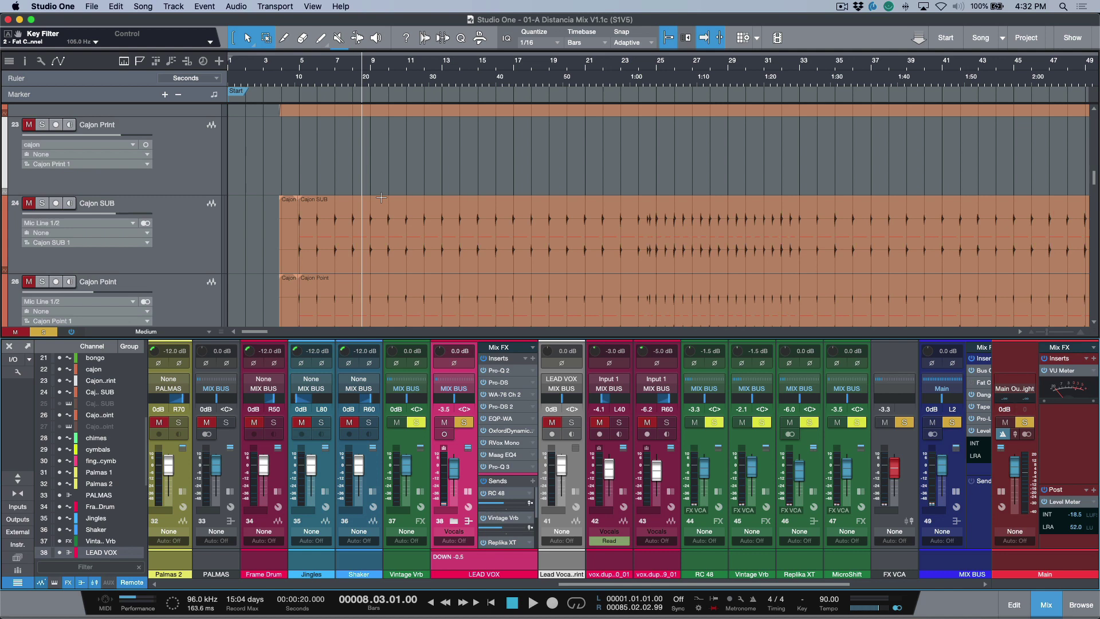
scroll(380, 197, up, 3)
click(399, 205)
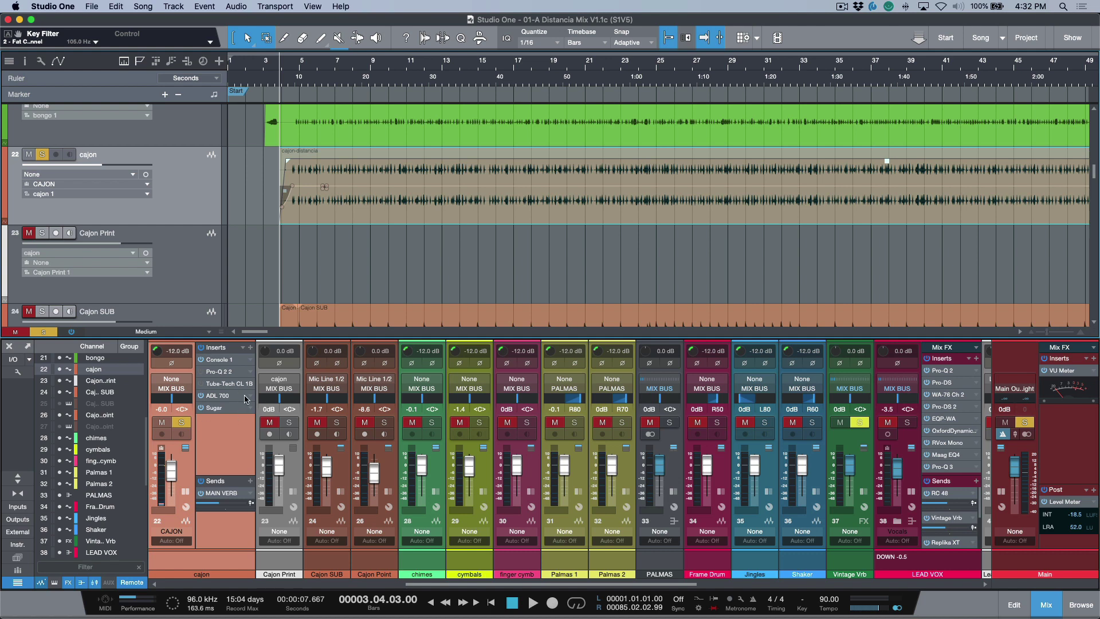
right_click(313, 214)
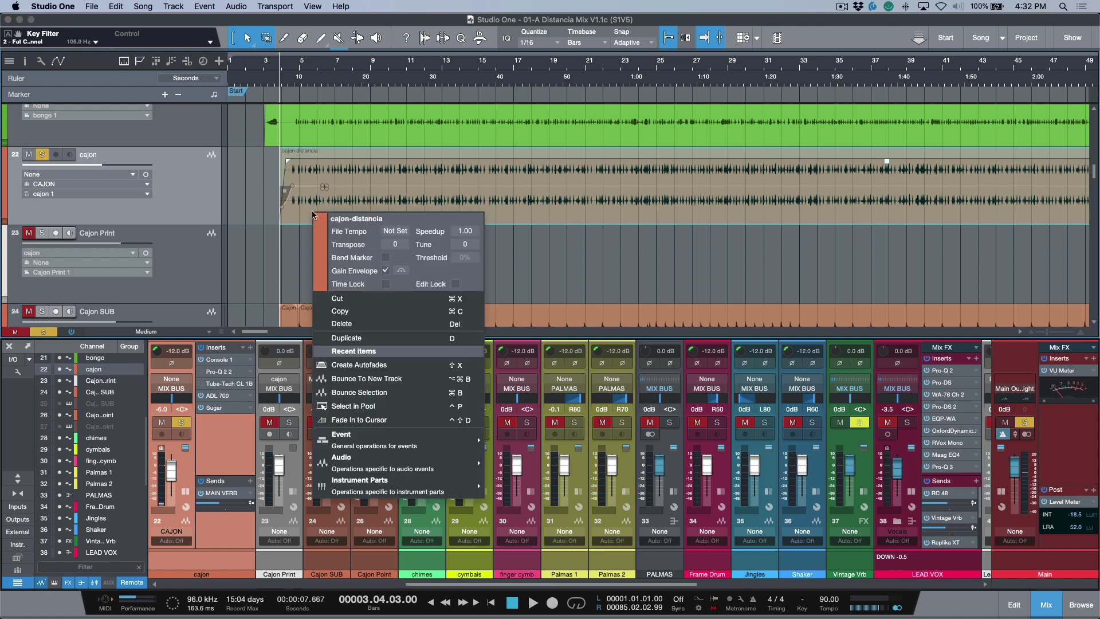
mouse_move(393, 437)
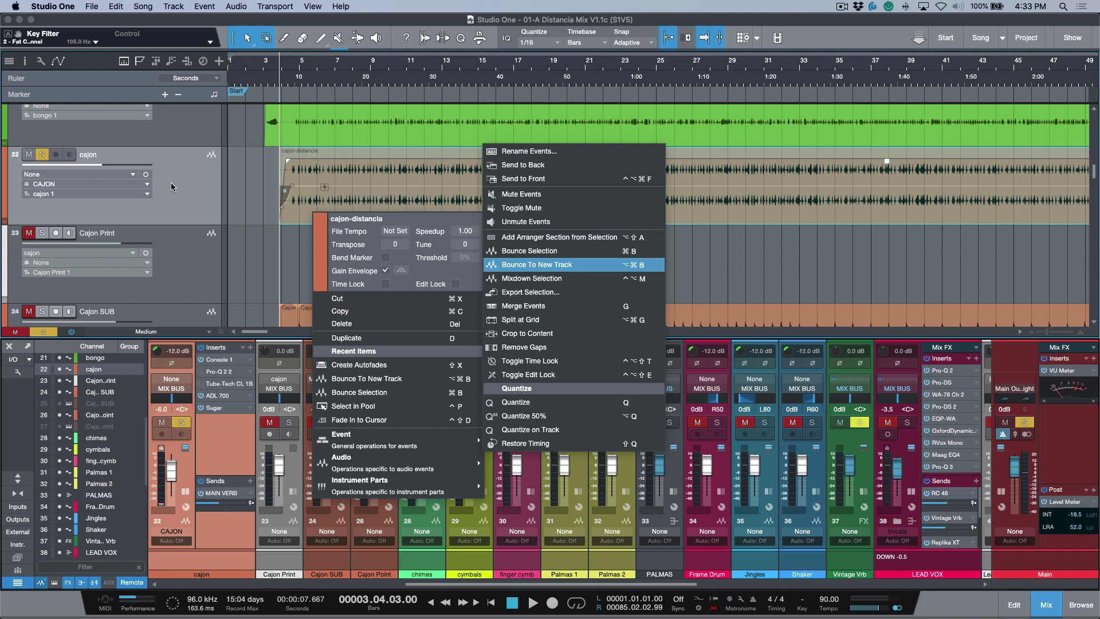
key(Escape)
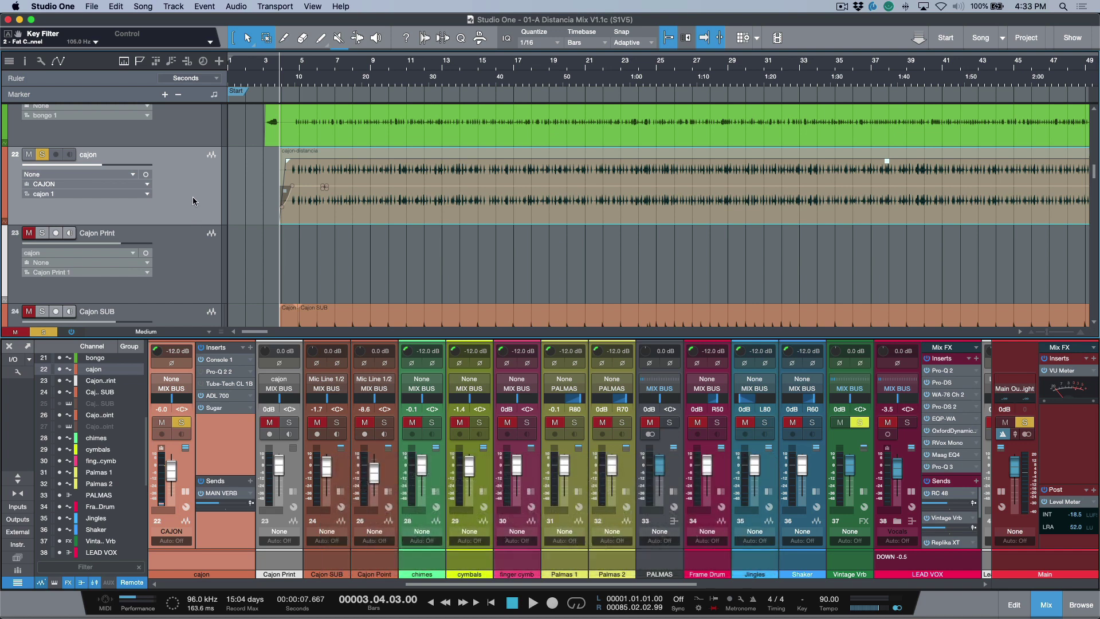
scroll(192, 197, up, 10)
Solo the ALL GTRS bus, then open and cancel the Add Tracks dialog
scroll(193, 201, down, 2)
click(191, 228)
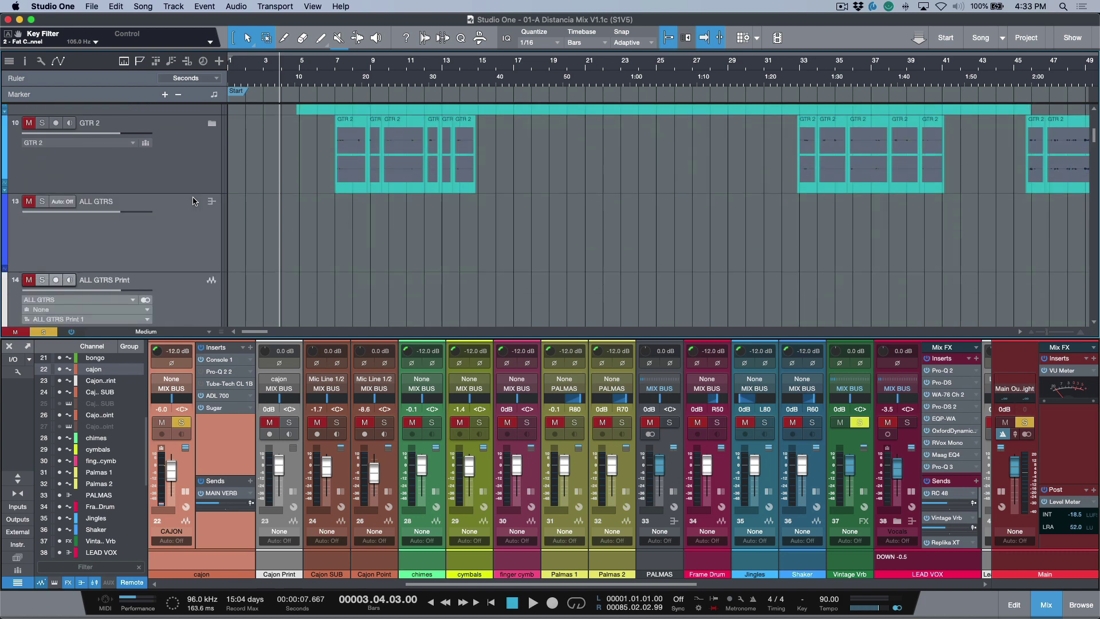
key(s)
scroll(190, 228, down, 1)
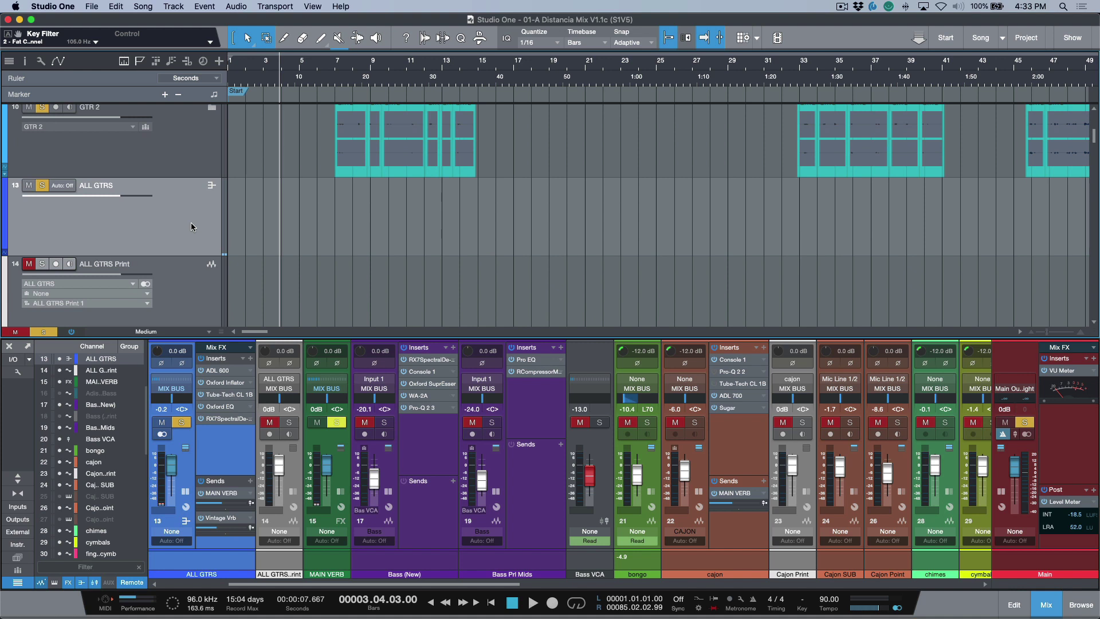
click(218, 61)
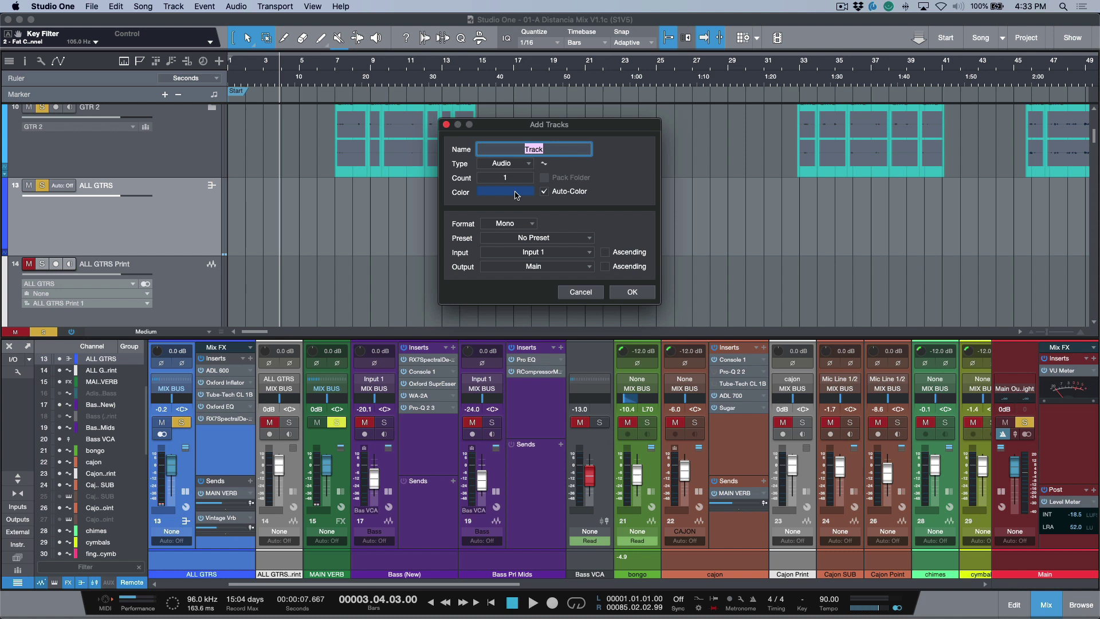
click(589, 293)
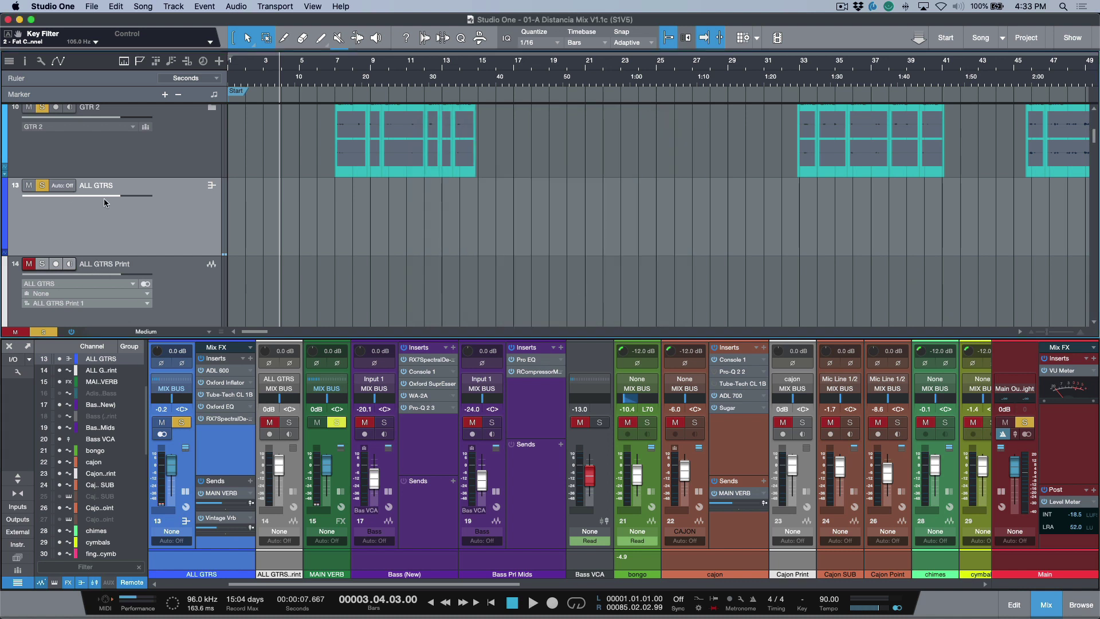
Confirm the ALL GTRS Print track's input stays set to the ALL GTRS bus
click(128, 283)
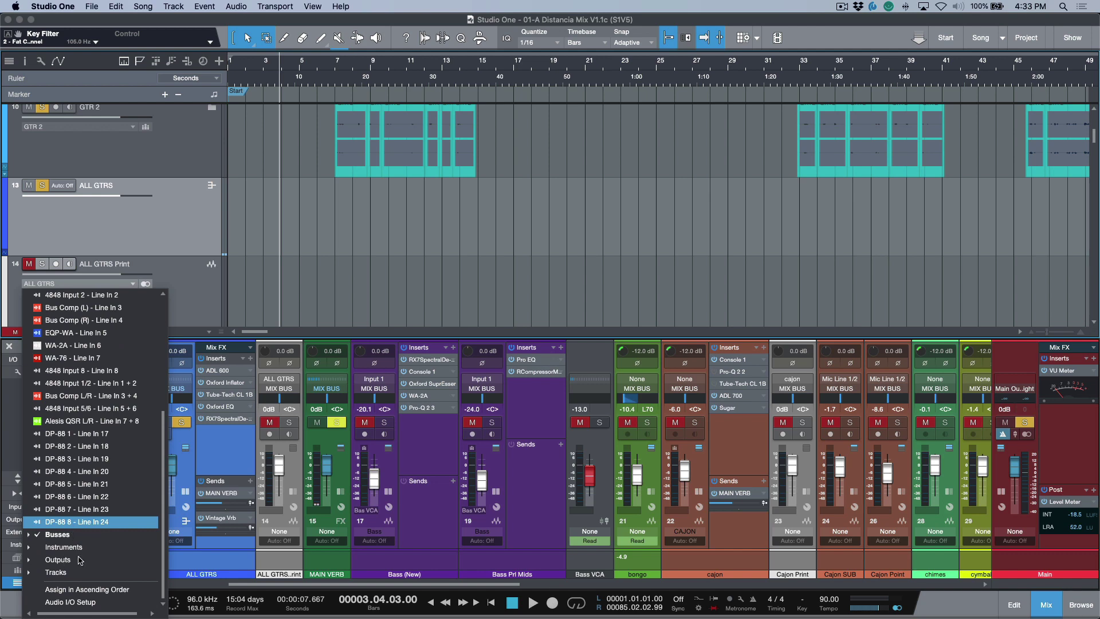
click(74, 534)
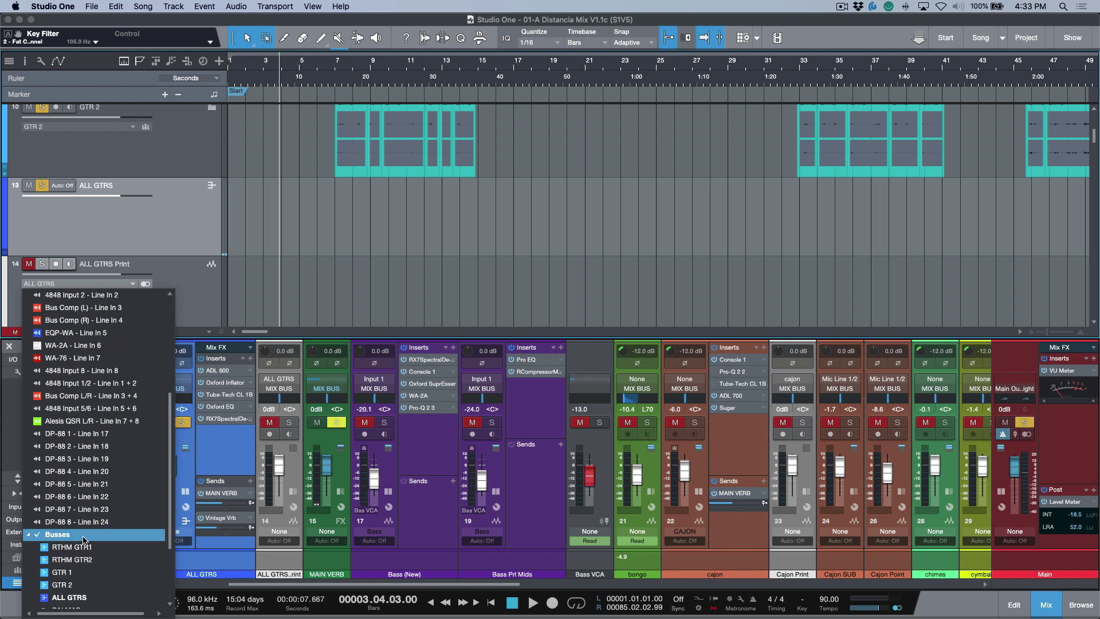
scroll(84, 539, down, 1)
click(68, 584)
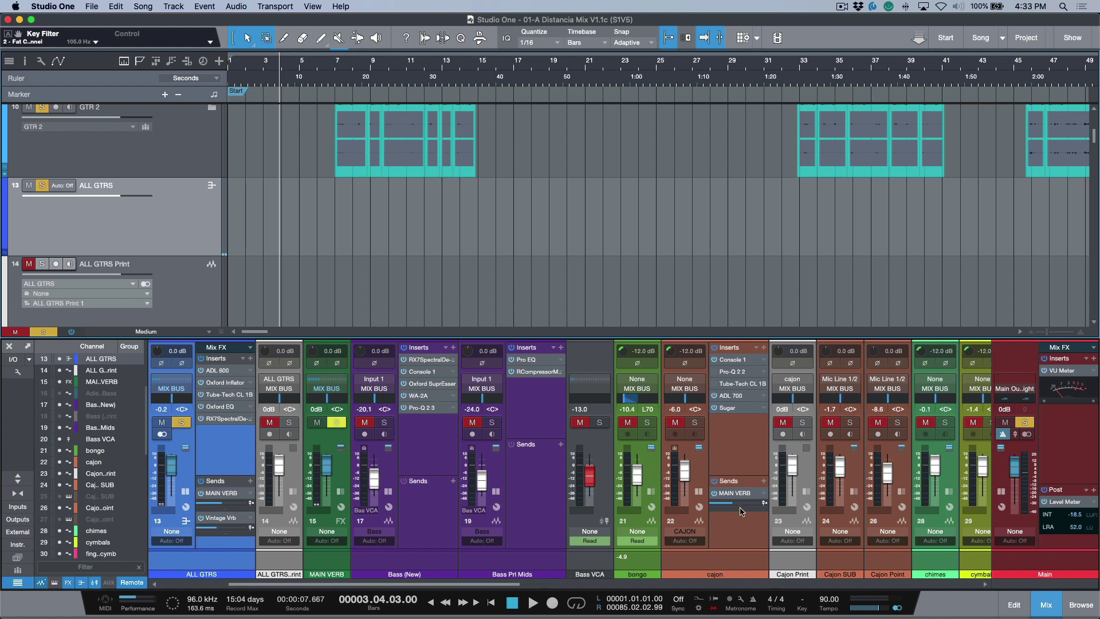
Select the Cajon Print track and confirm its input is the cajon track
click(701, 468)
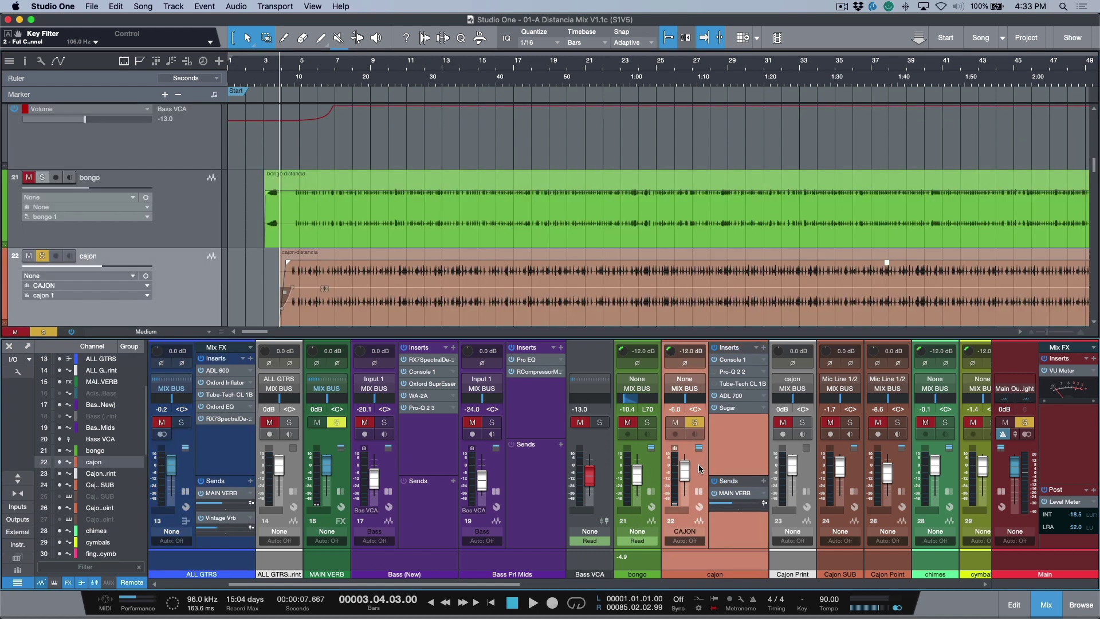
scroll(182, 242, down, 3)
click(177, 283)
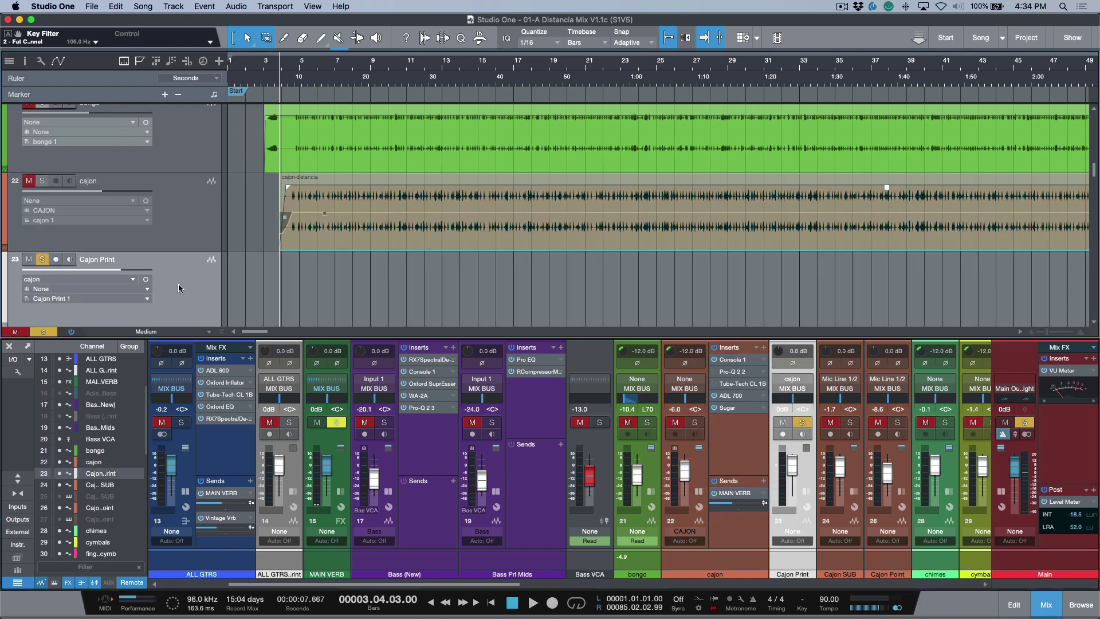
click(131, 279)
scroll(80, 401, down, 2)
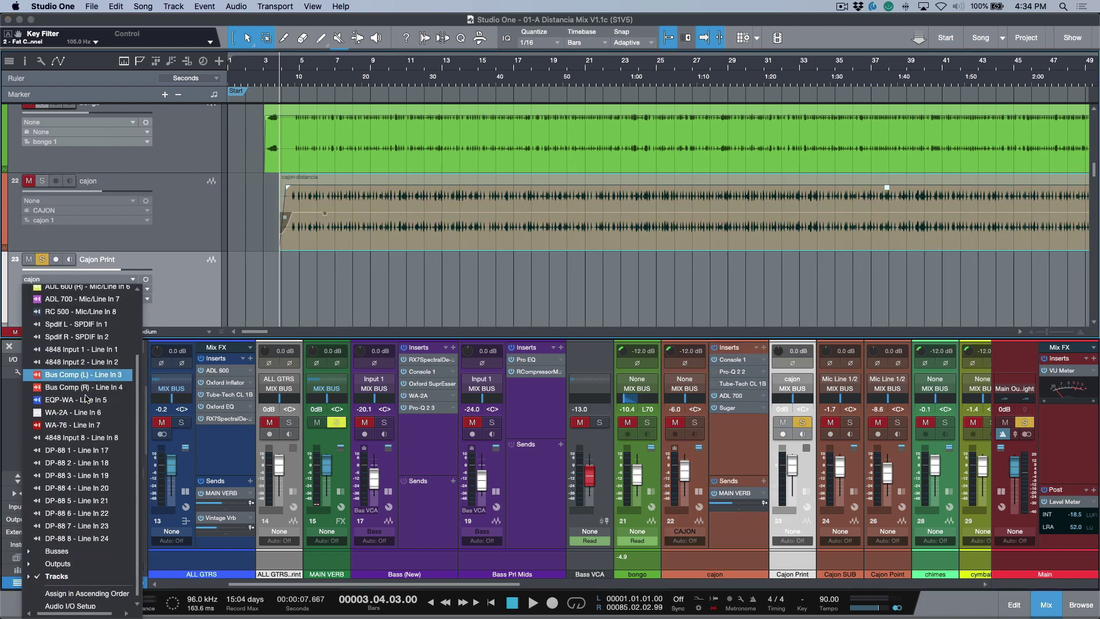
click(73, 571)
scroll(76, 549, down, 5)
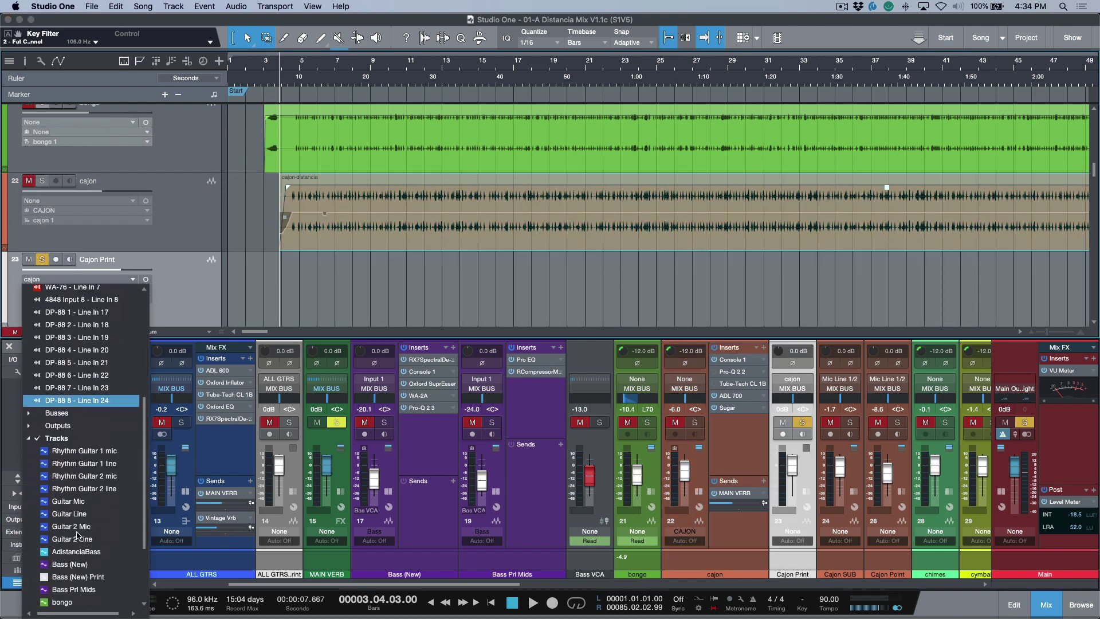
scroll(77, 535, down, 2)
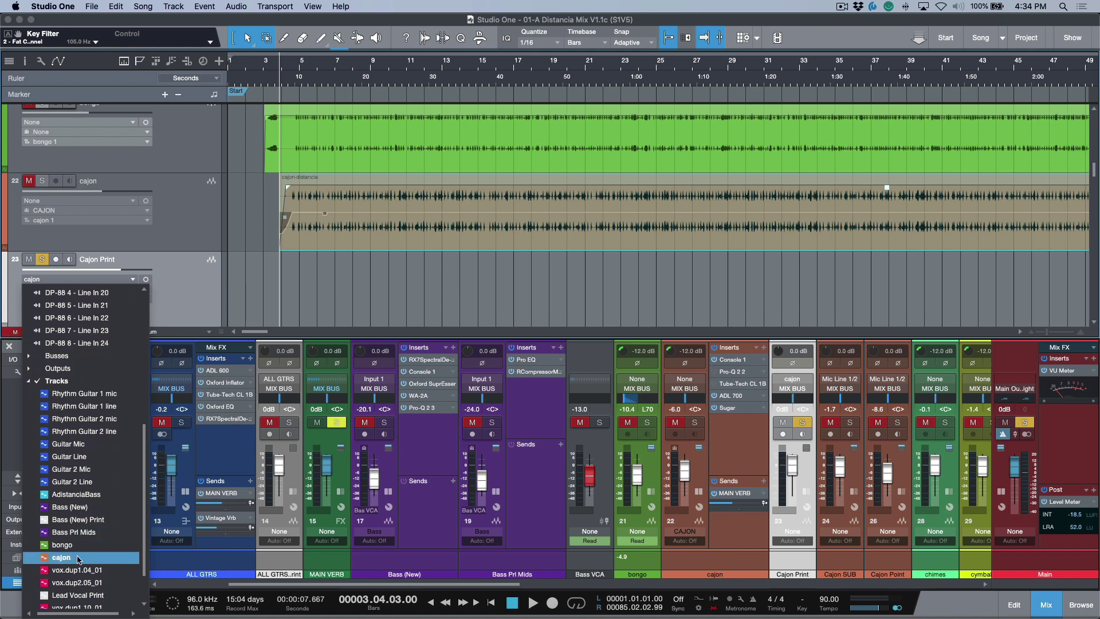
click(175, 297)
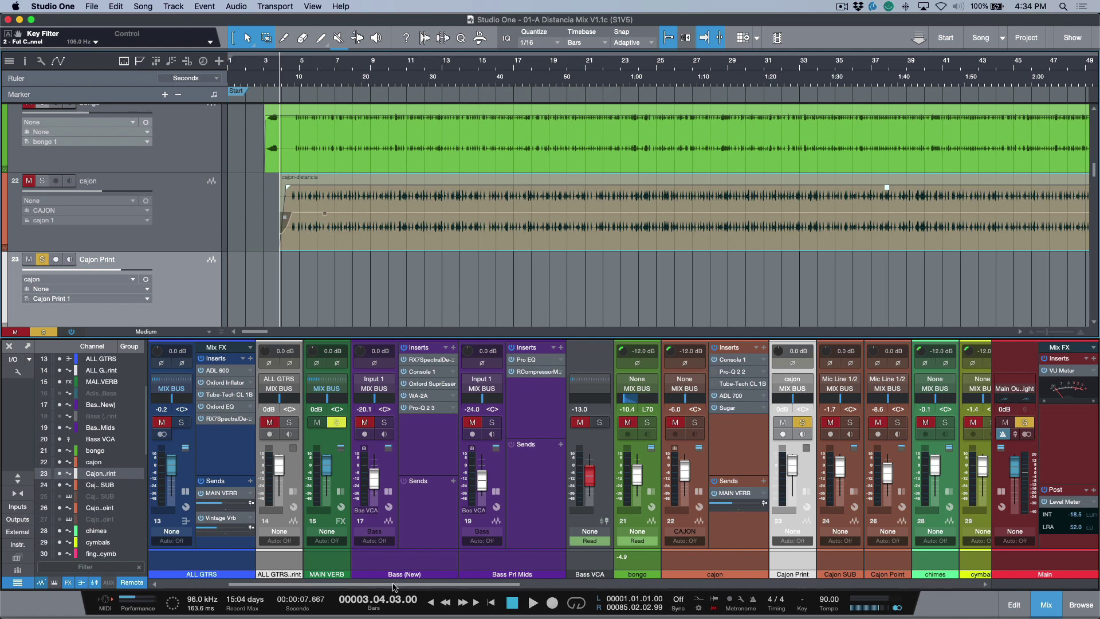
drag(394, 586, 329, 587)
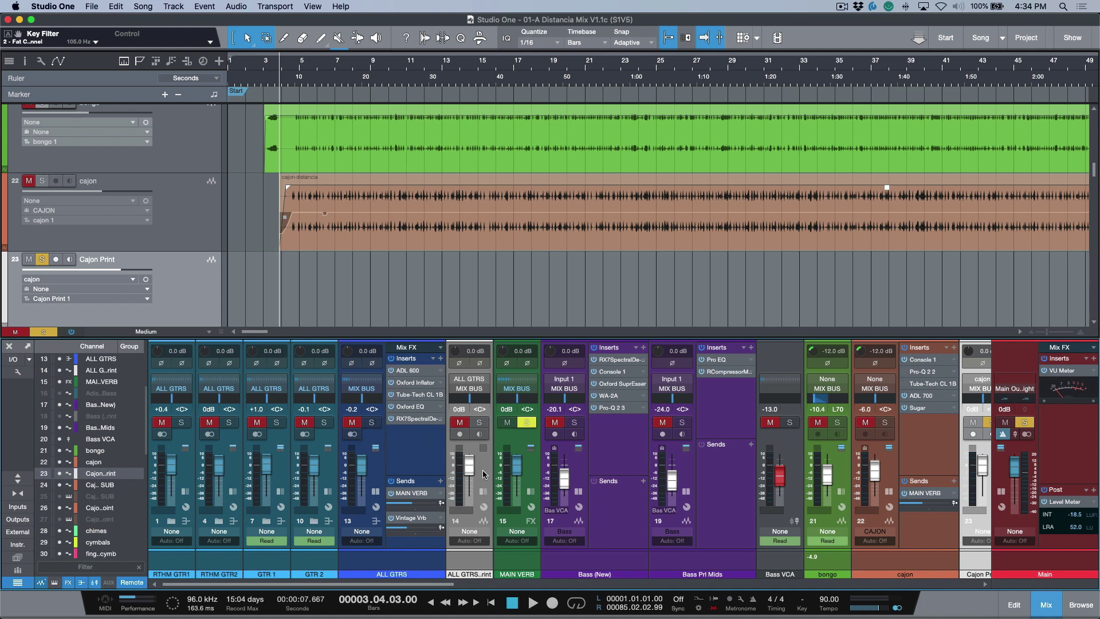
scroll(460, 255, down, 6)
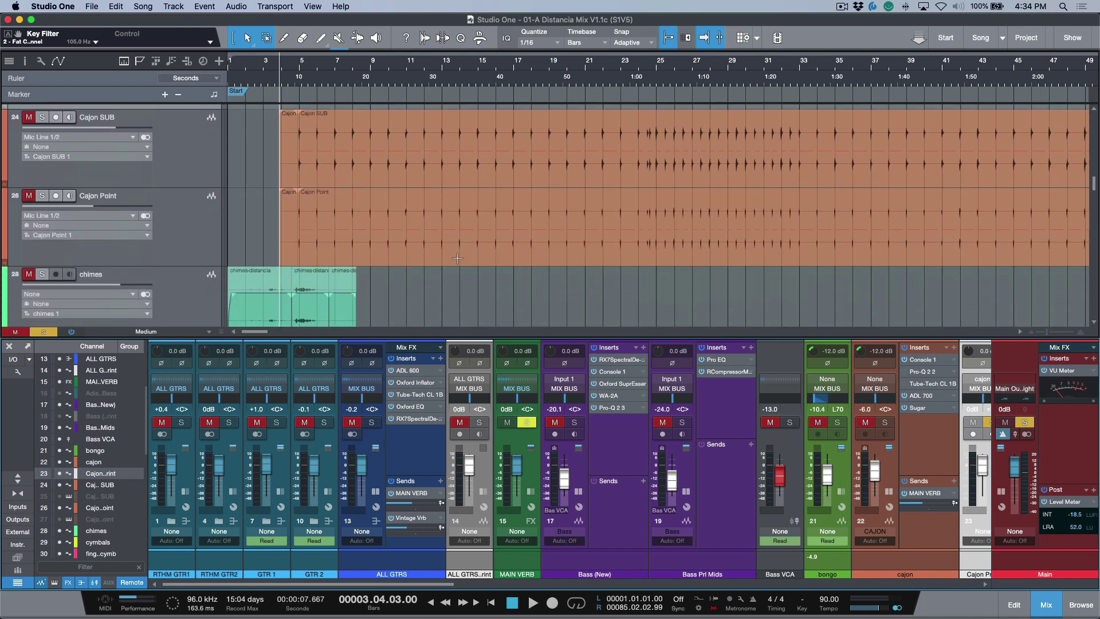
scroll(457, 258, down, 8)
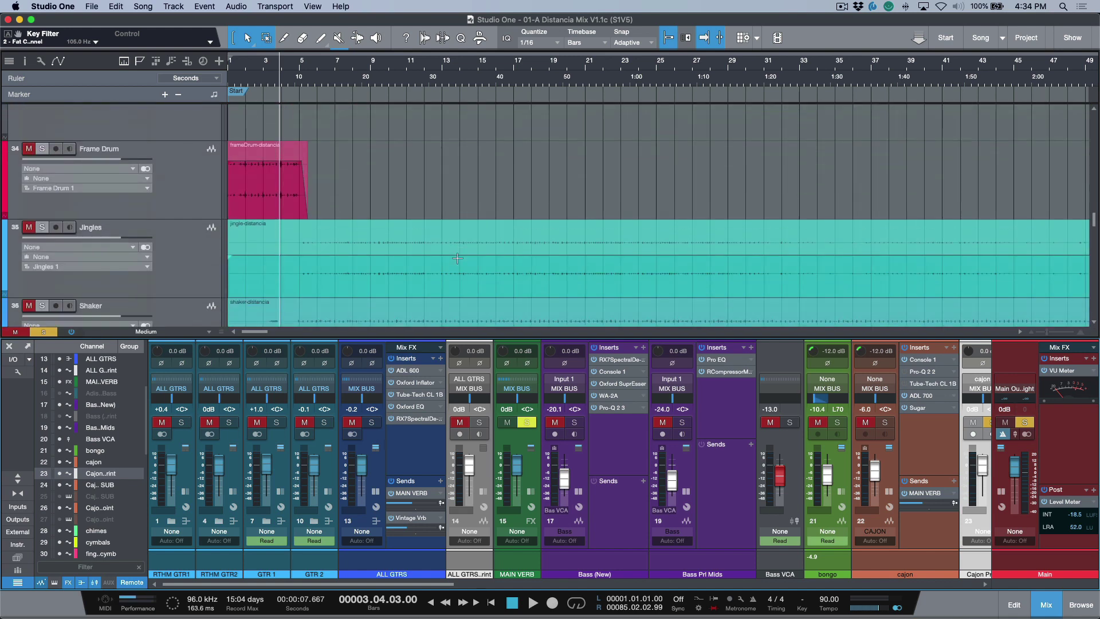
scroll(457, 258, down, 3)
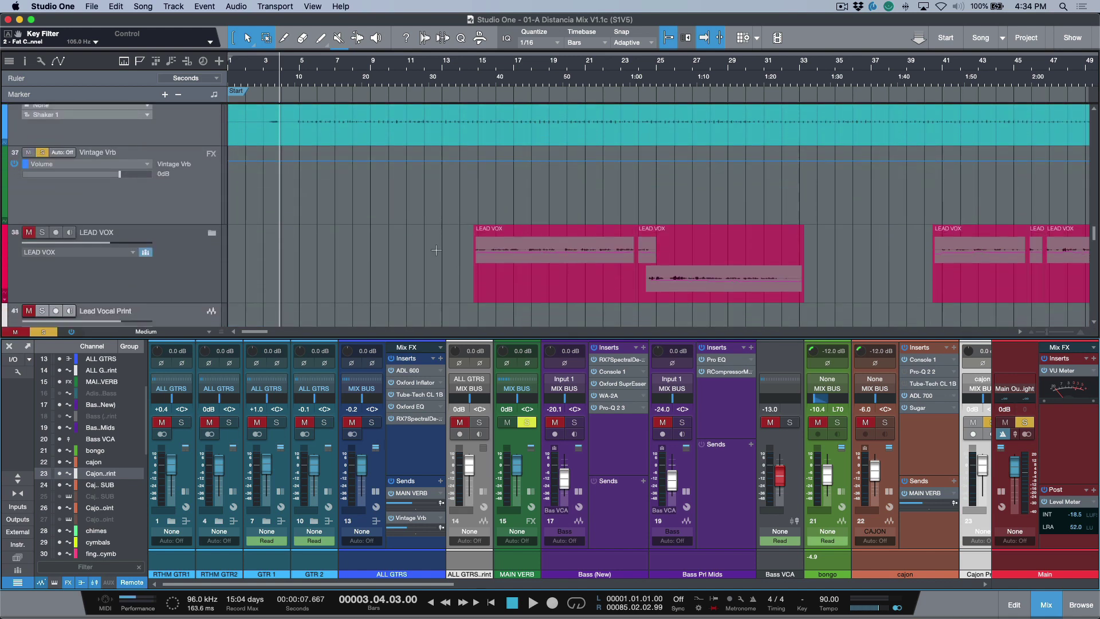
scroll(435, 250, down, 3)
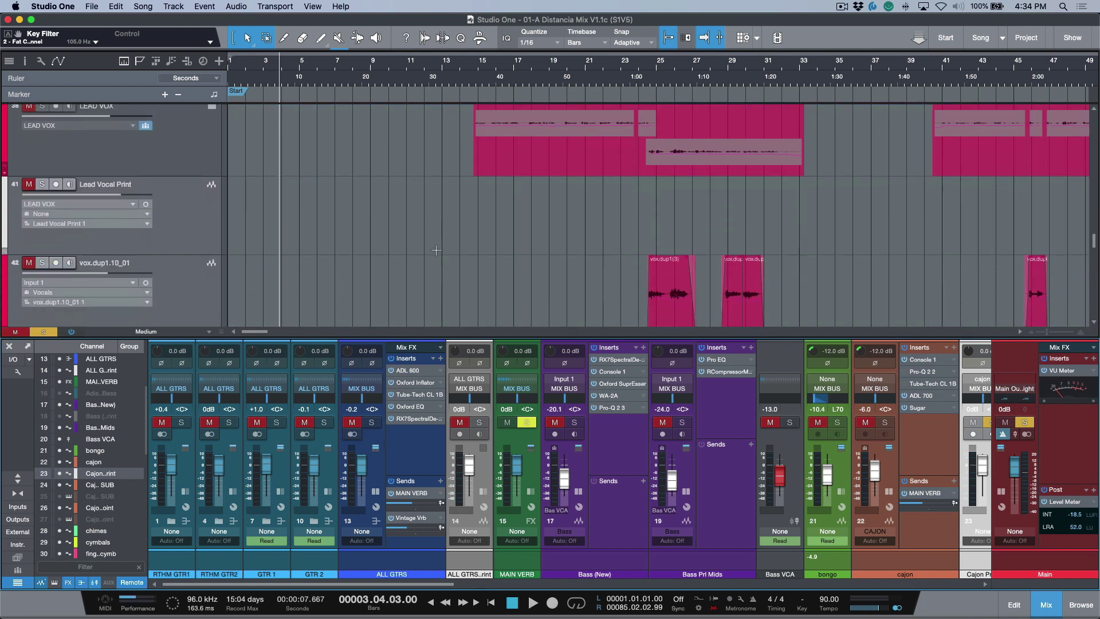
click(185, 228)
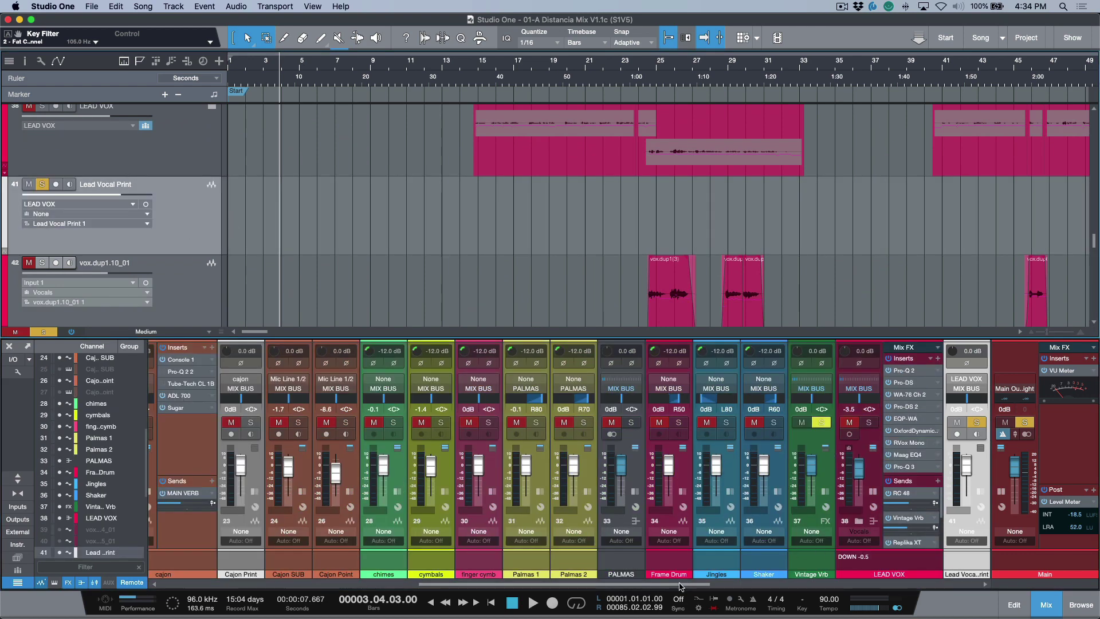
scroll(685, 582, right, 10)
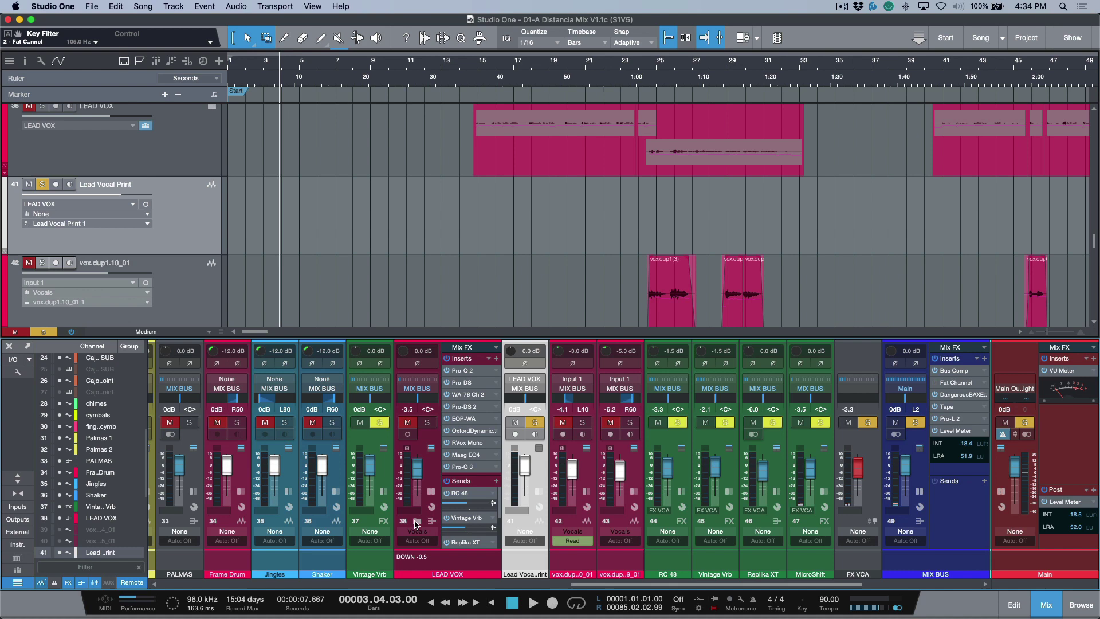
click(417, 522)
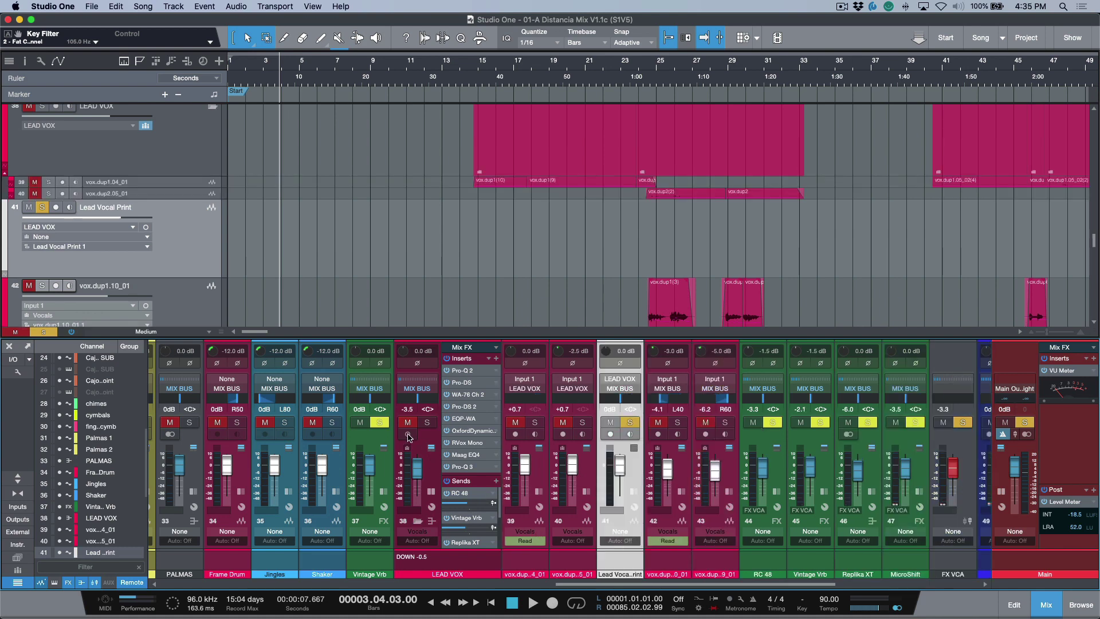
click(417, 523)
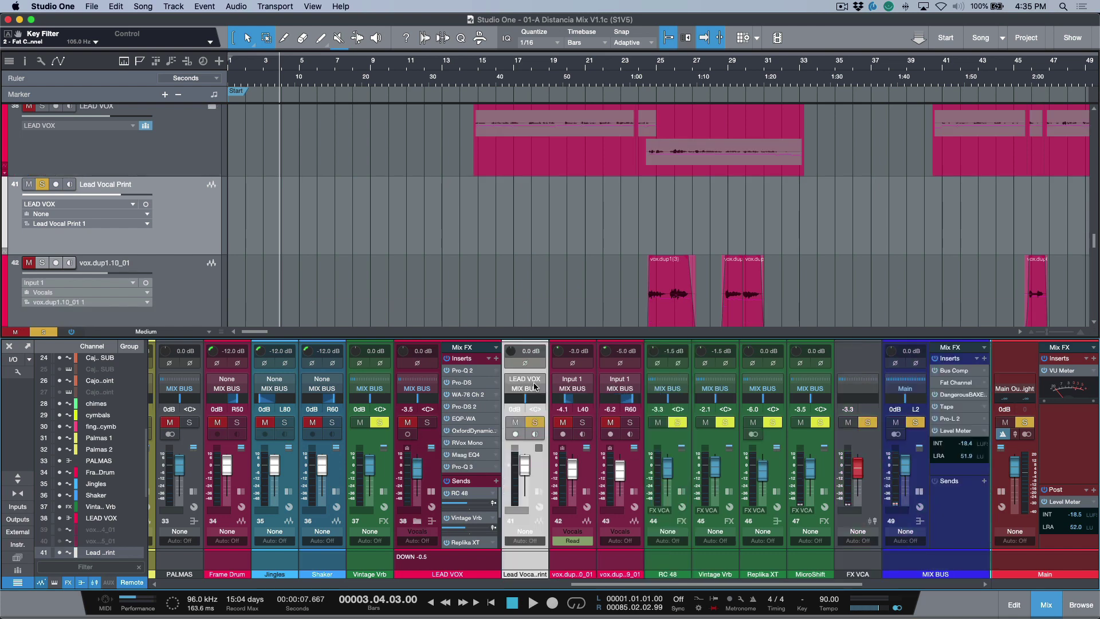
click(534, 382)
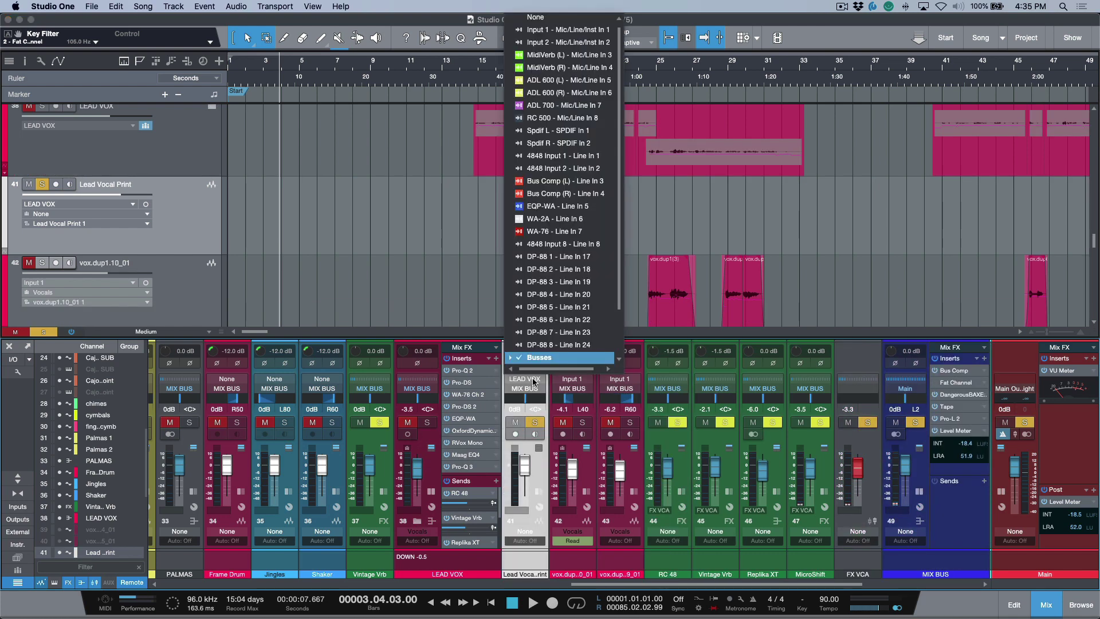
click(539, 358)
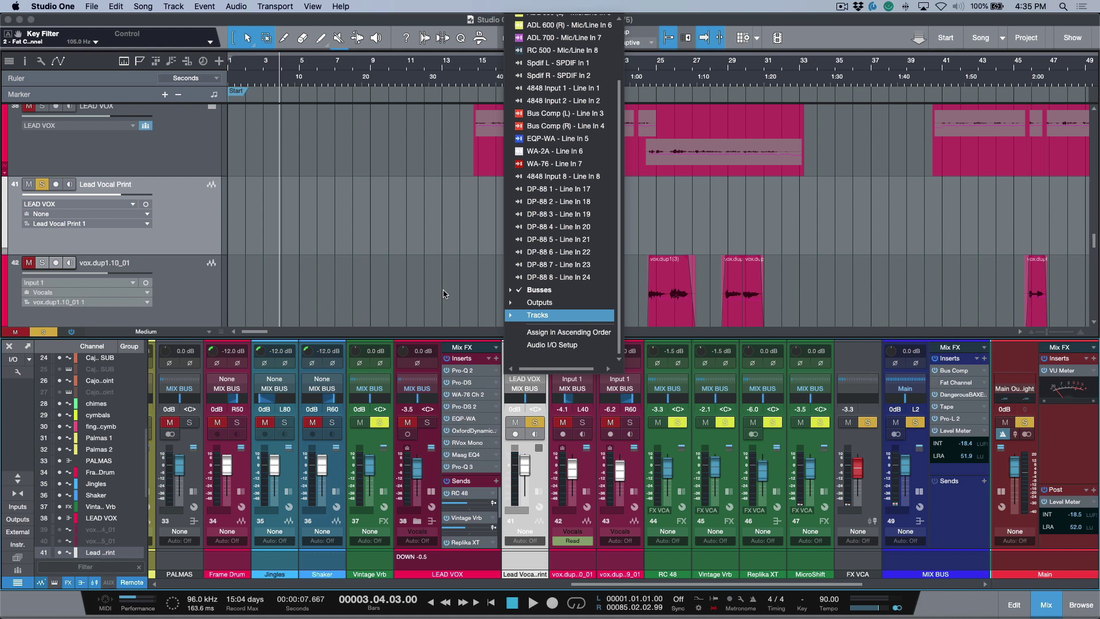
click(550, 302)
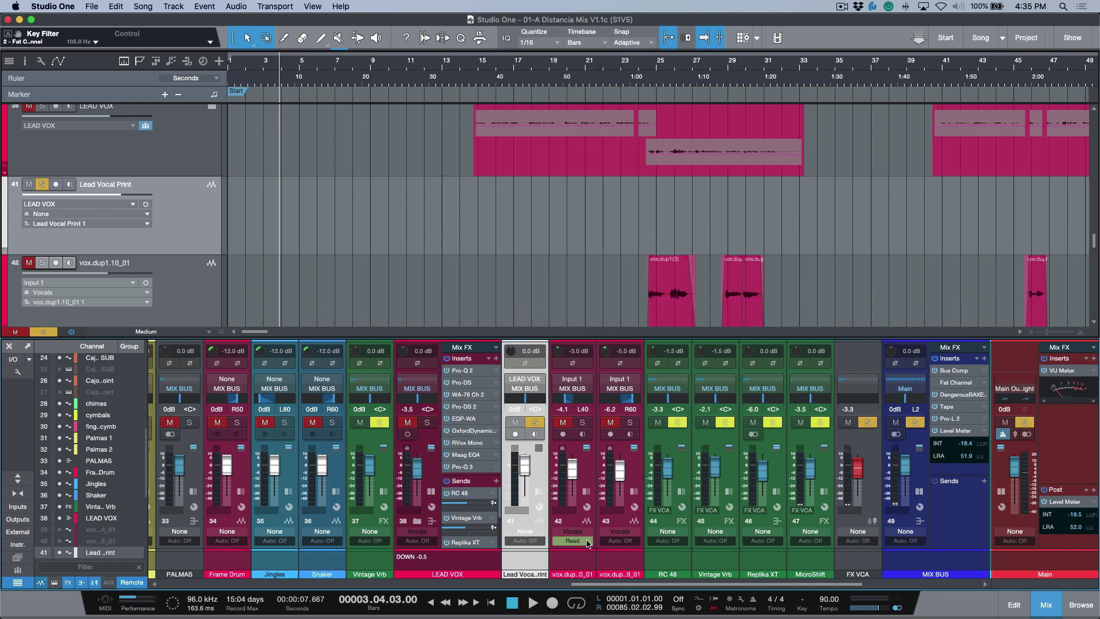
drag(613, 587, 783, 588)
drag(712, 588, 172, 581)
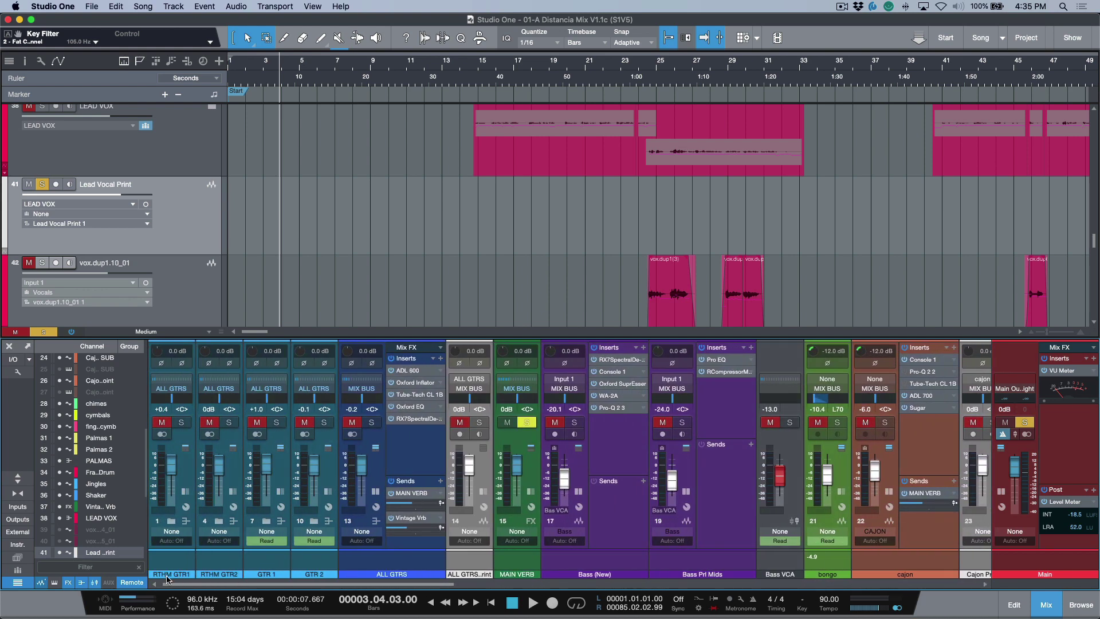
Clear the solo and arm ALL GTRS Print, Cajon Print and Lead Vocal Print for recording
key(s)
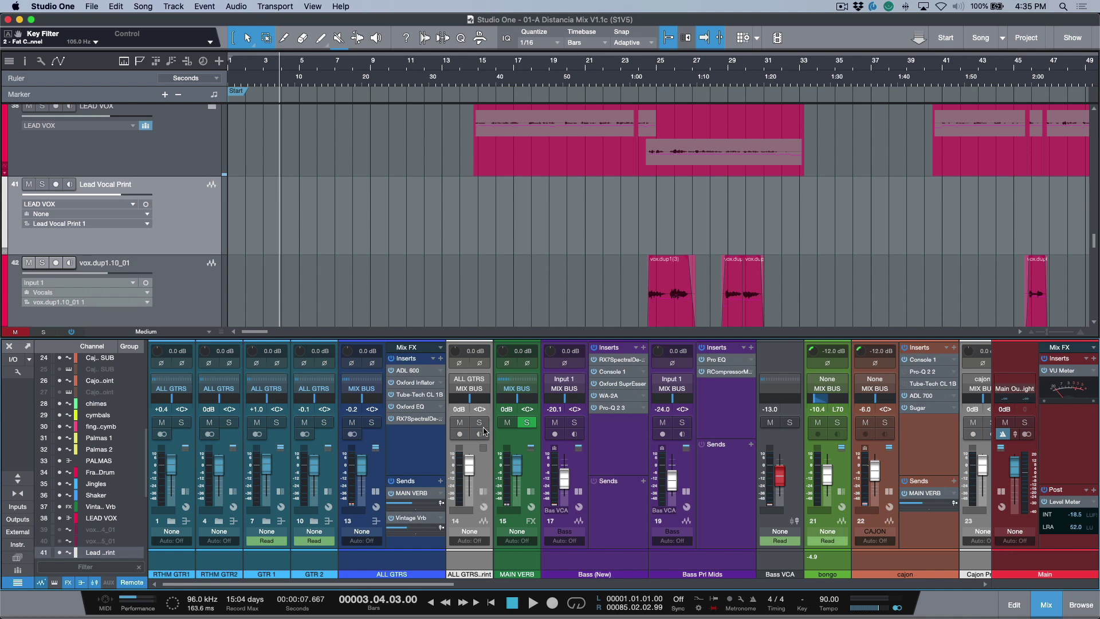
click(460, 434)
drag(476, 584, 812, 582)
click(563, 434)
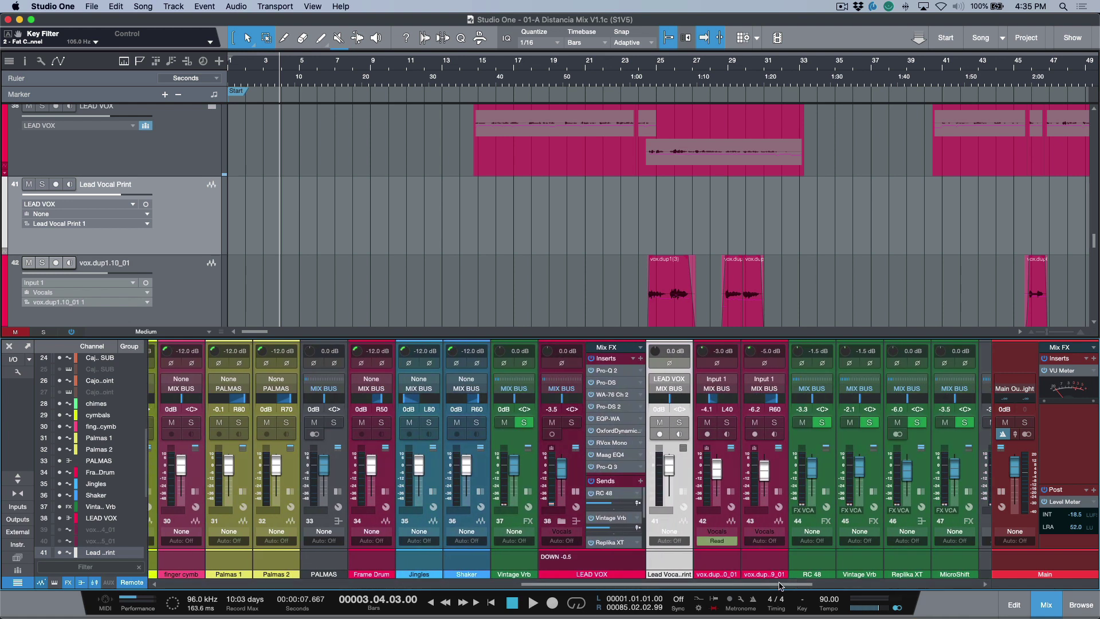
click(660, 435)
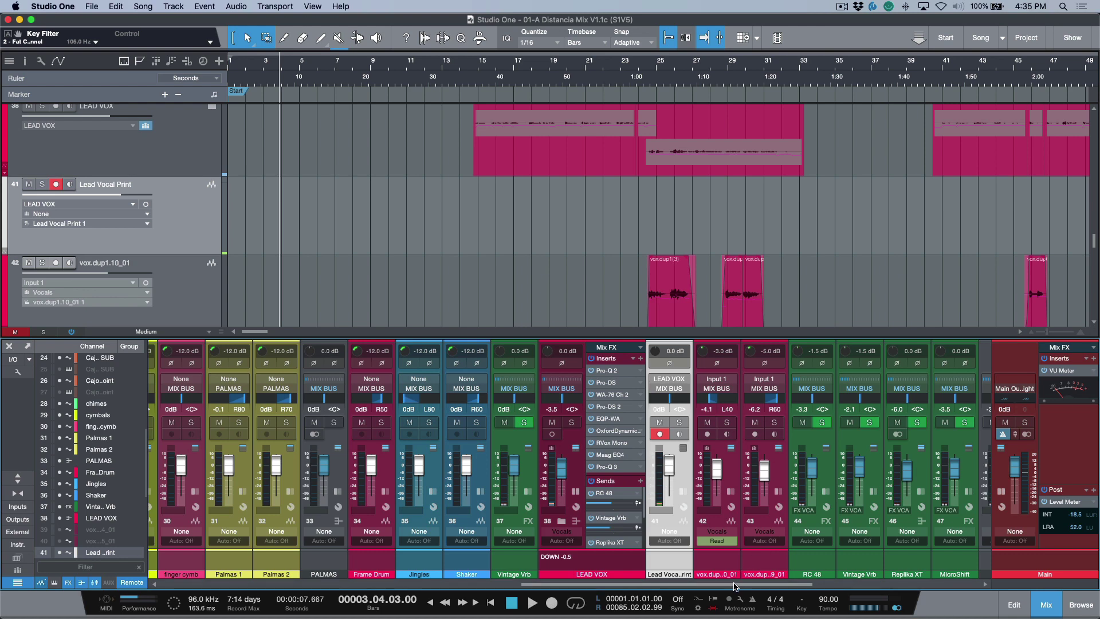
drag(736, 584, 457, 587)
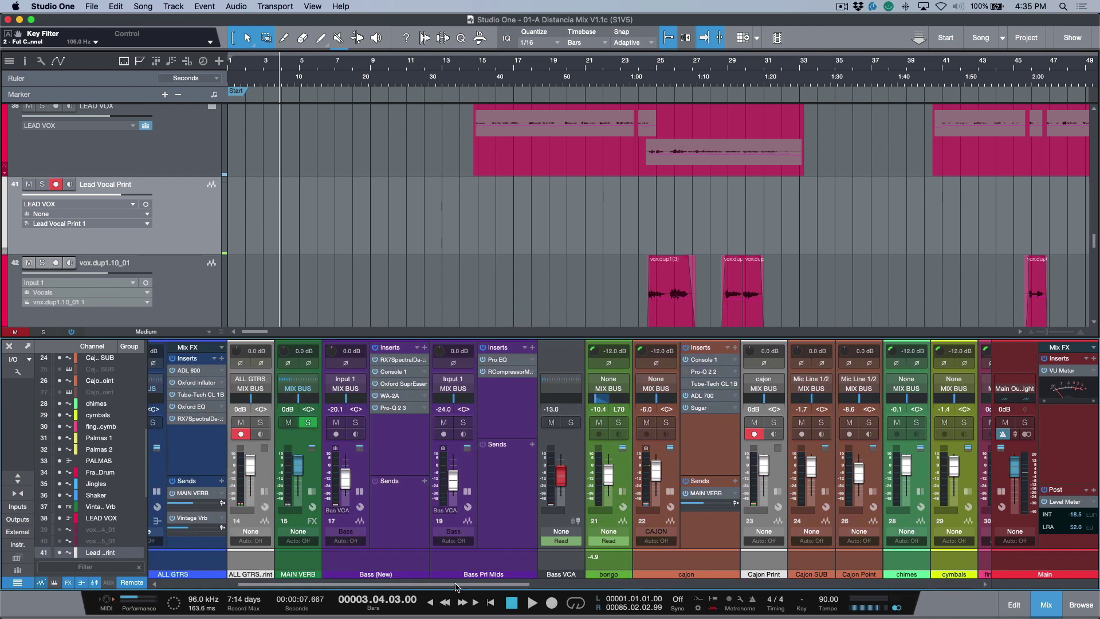
Select Bass (New), unhide the Bass (New) Print track, and arm it for recording
click(471, 476)
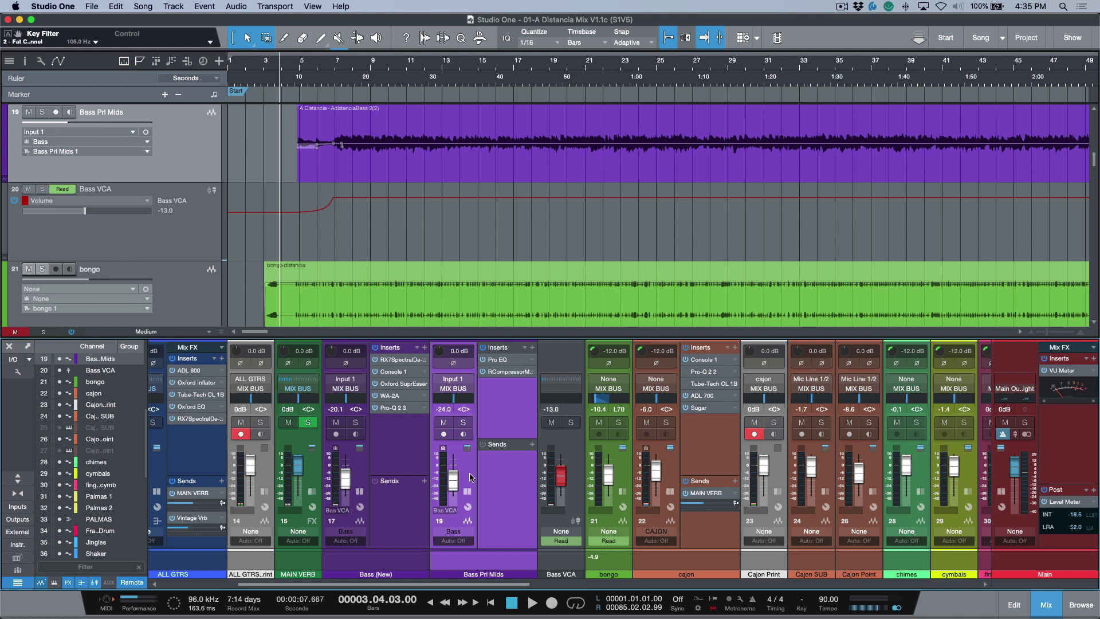
click(365, 471)
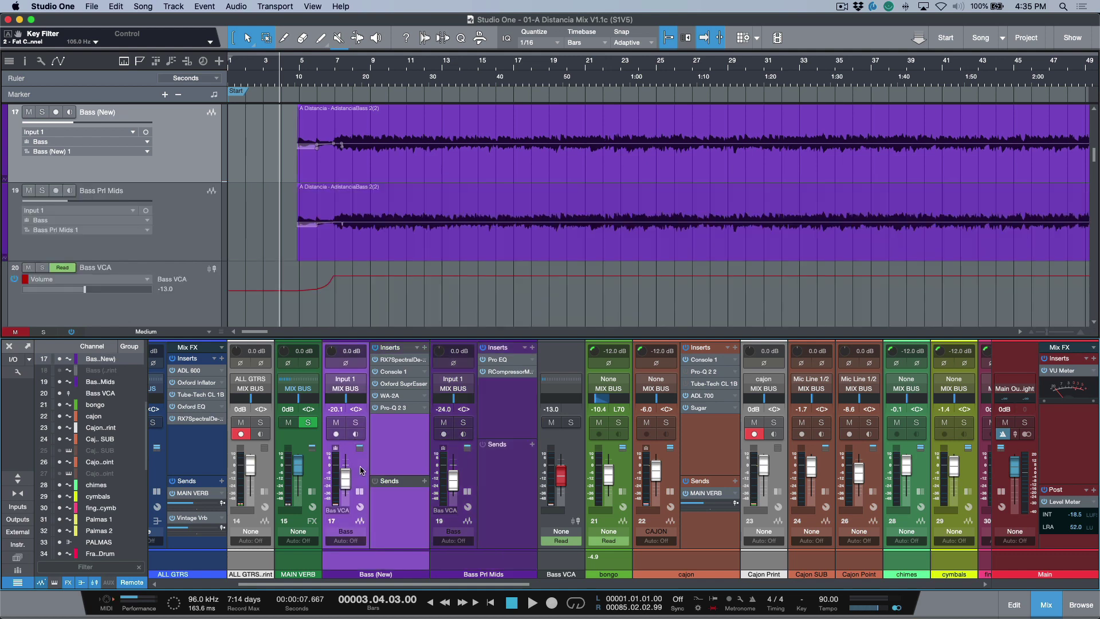
click(59, 370)
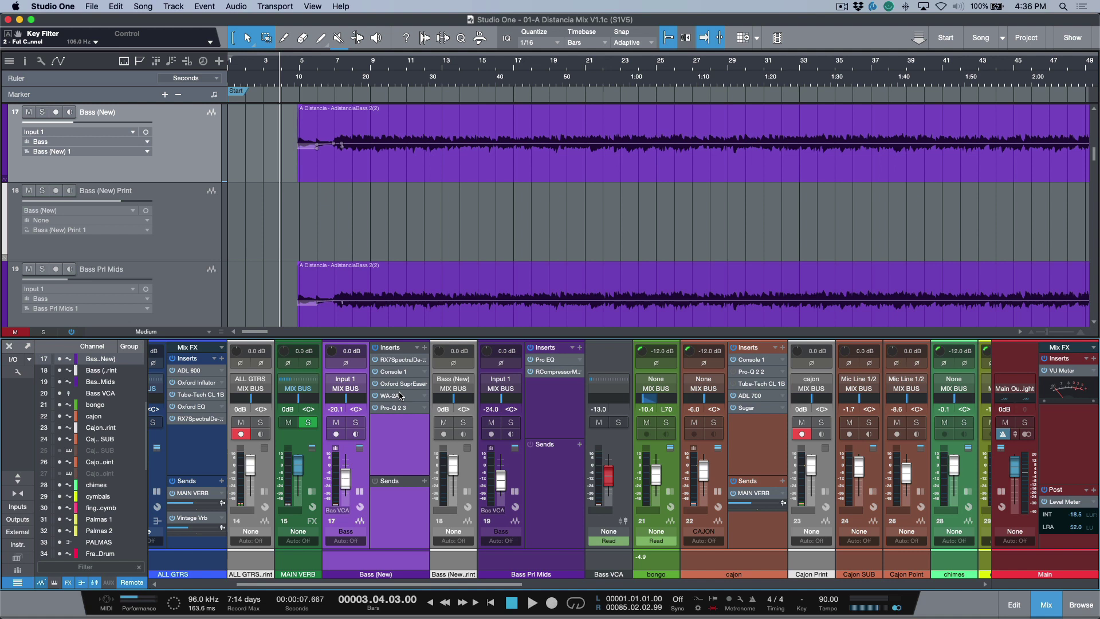
click(443, 433)
Scroll down to the REF tracks, select the mix version track and toggle off the button beside Snap
scroll(541, 211, down, 15)
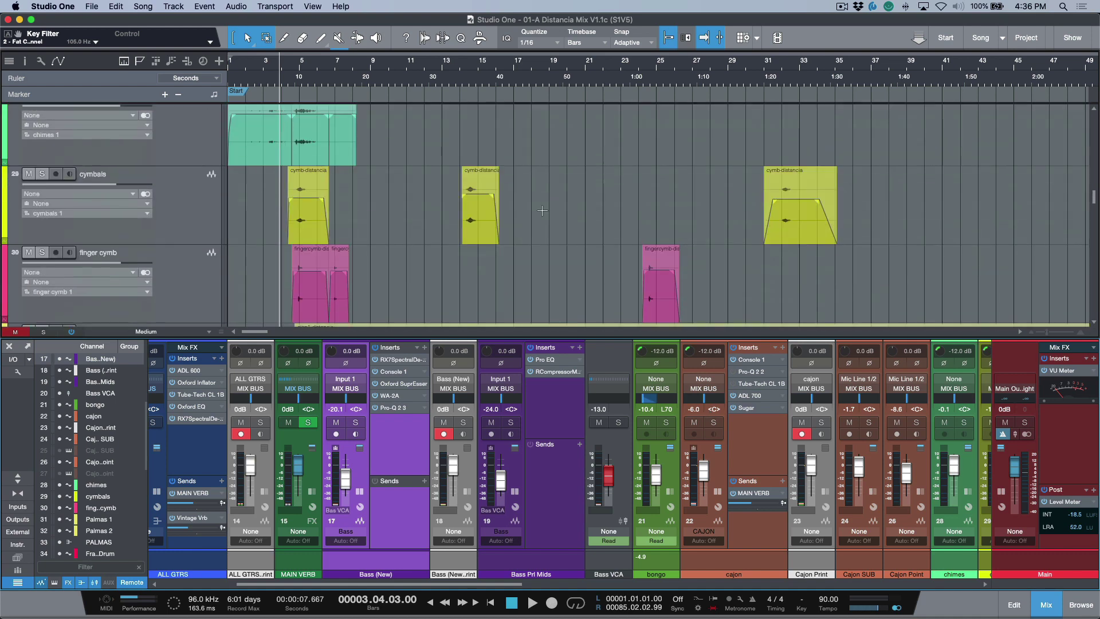
scroll(542, 211, down, 10)
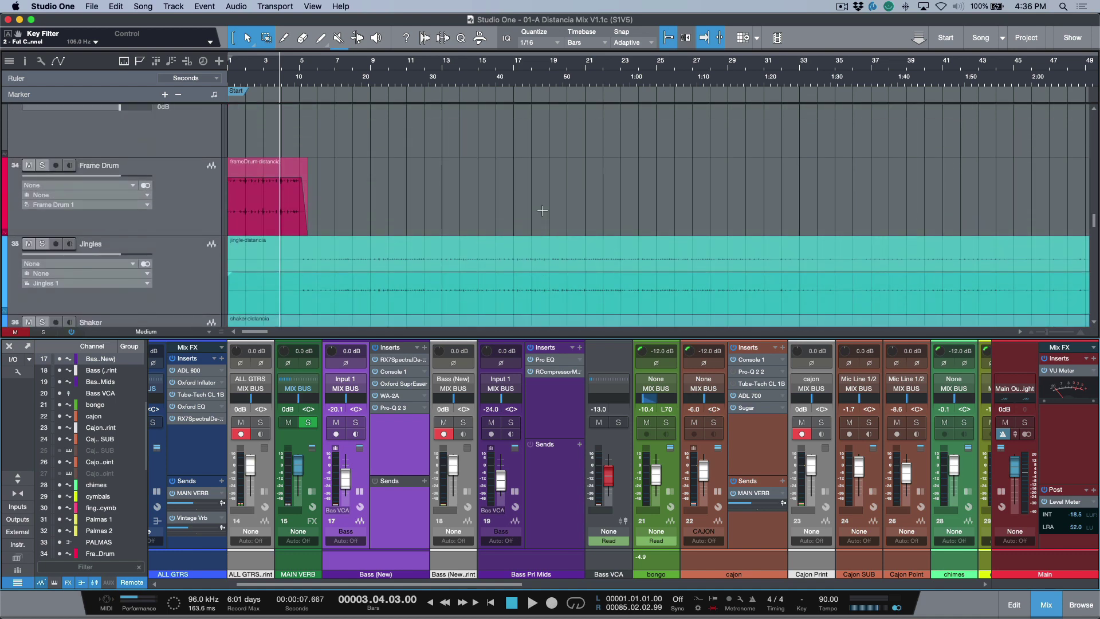
scroll(542, 211, down, 12)
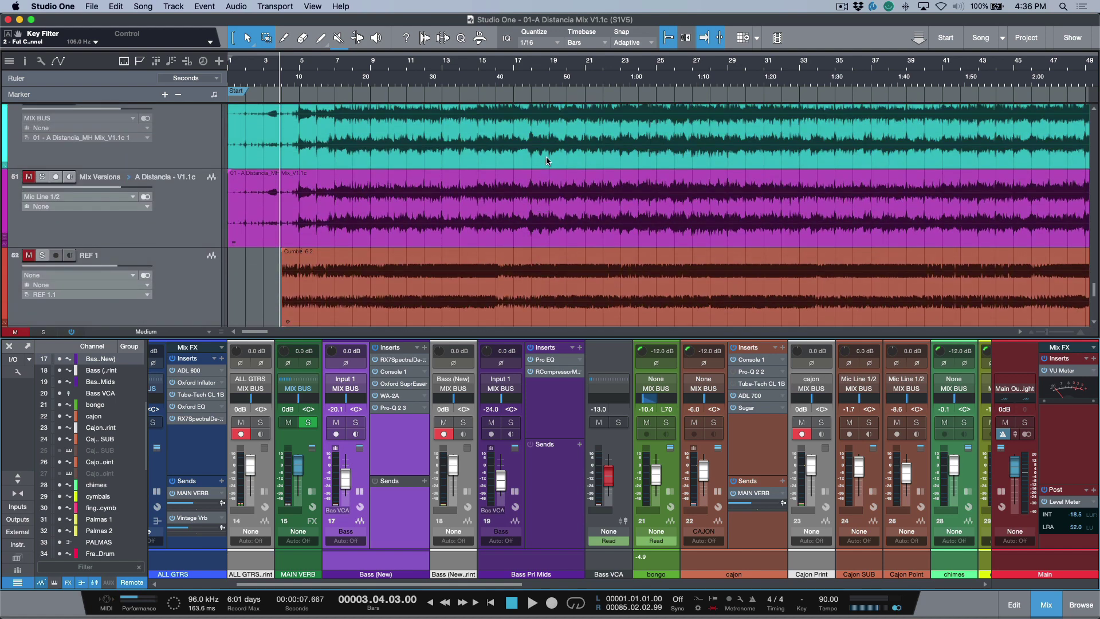
click(547, 162)
click(667, 40)
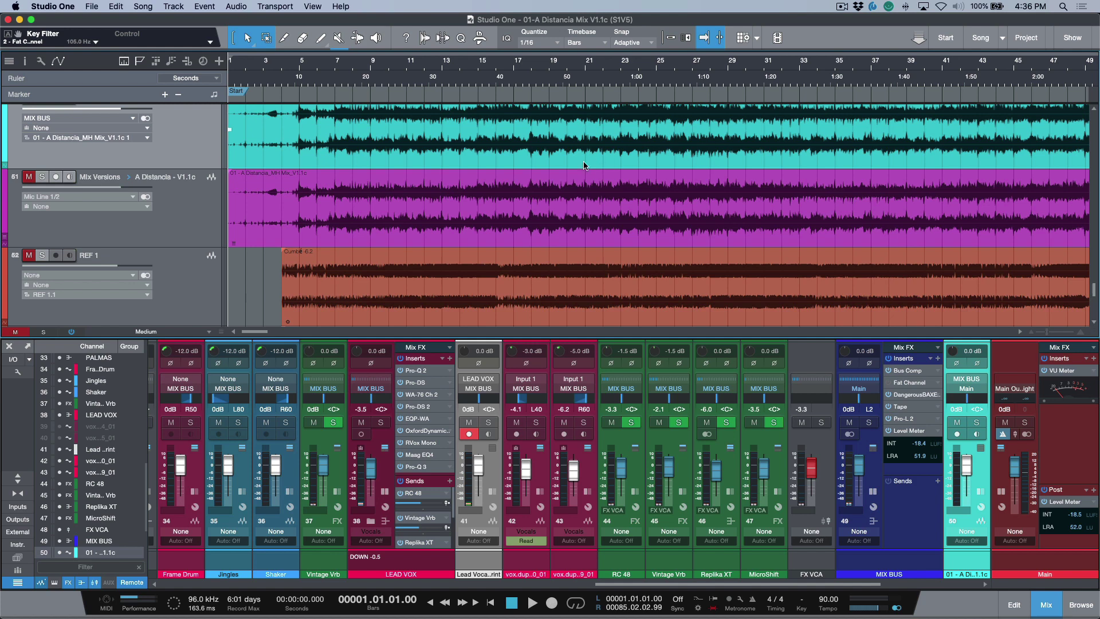
Scroll back up and across to the song's End marker near bar 85
scroll(575, 70, right, 10)
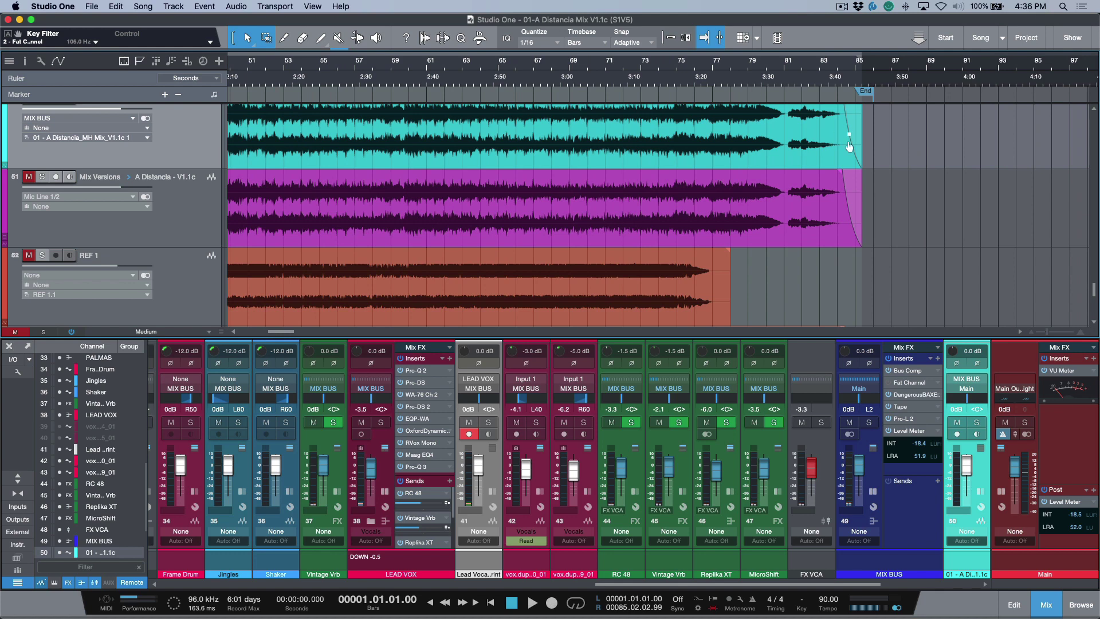
scroll(698, 146, left, 10)
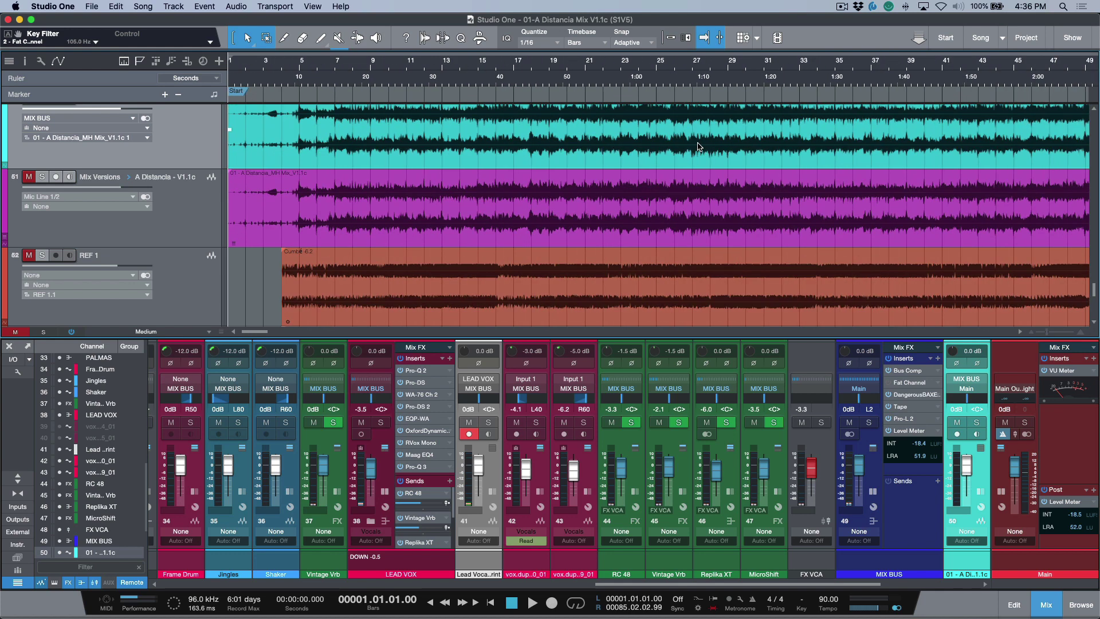
scroll(658, 150, up, 5)
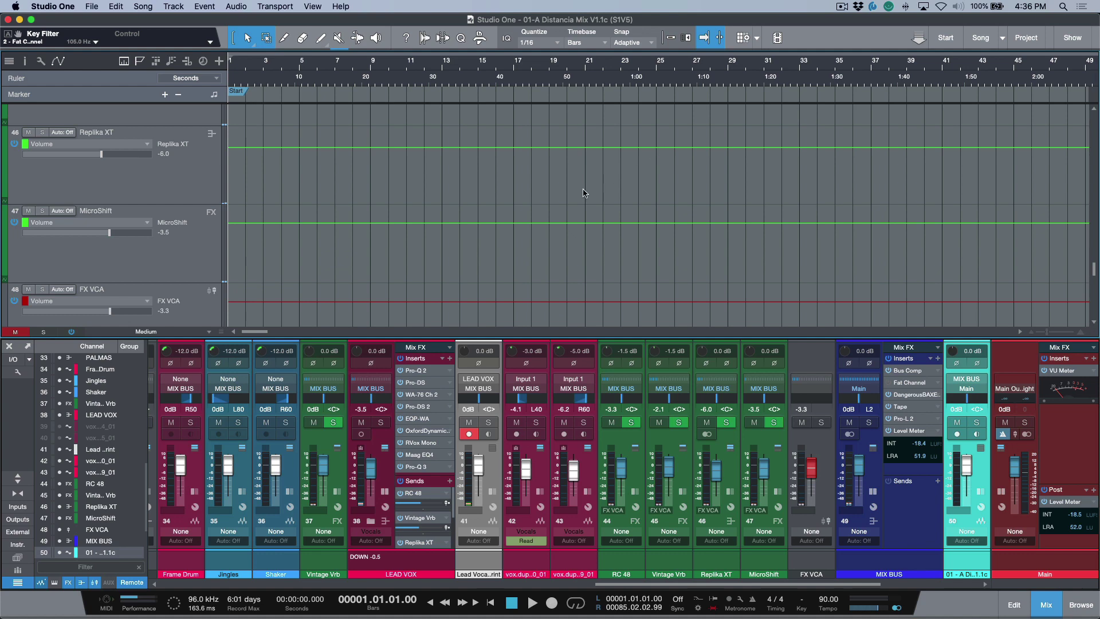
scroll(583, 193, up, 12)
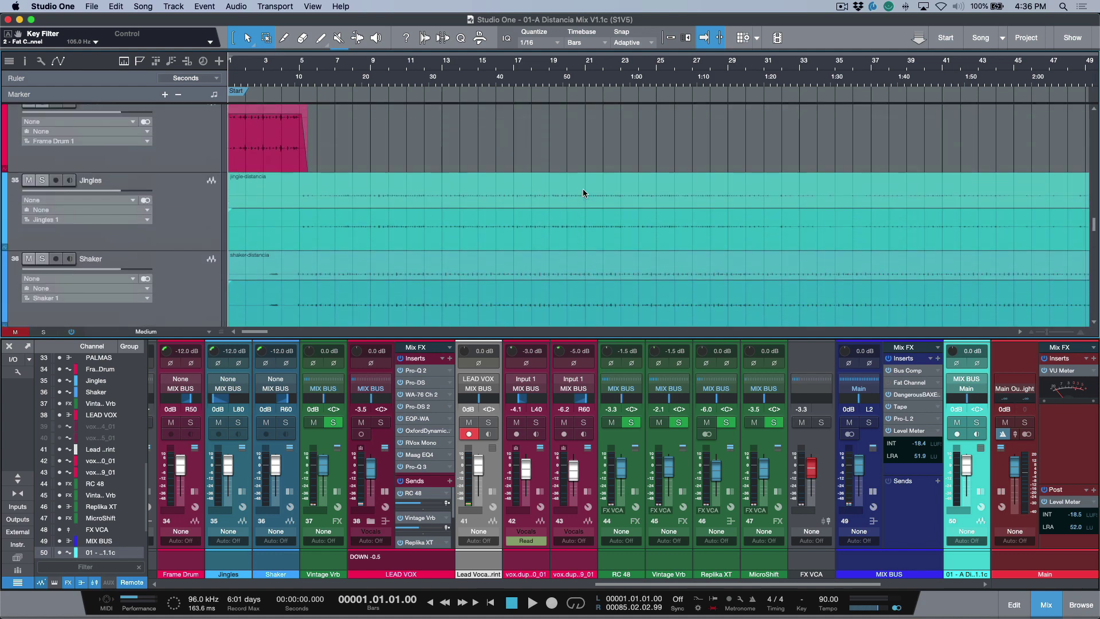
scroll(583, 193, up, 1)
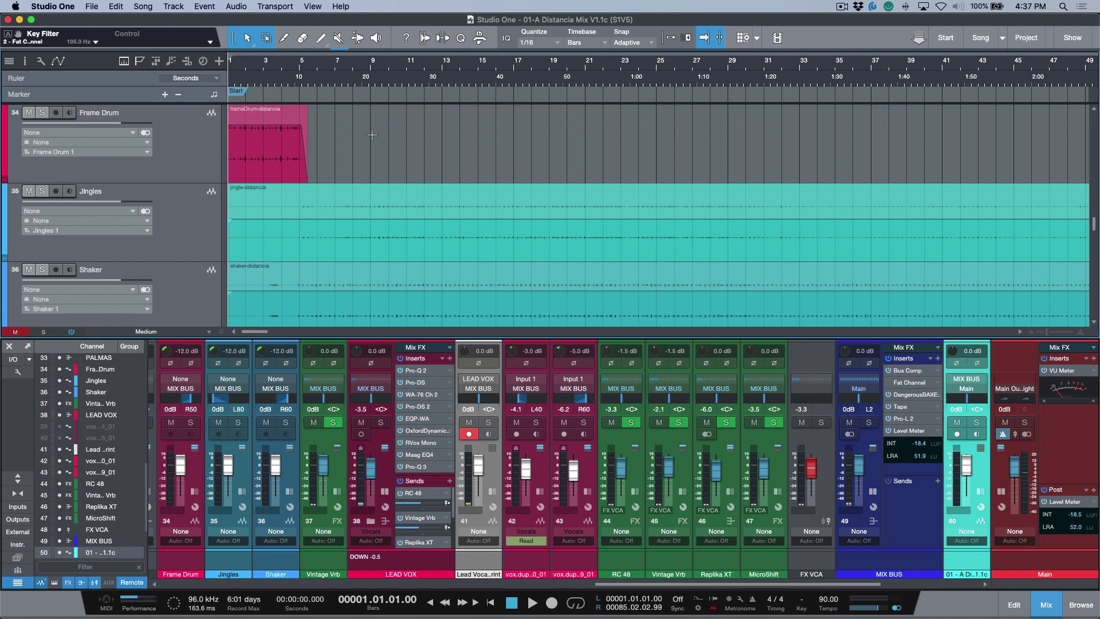
scroll(315, 107, right, 10)
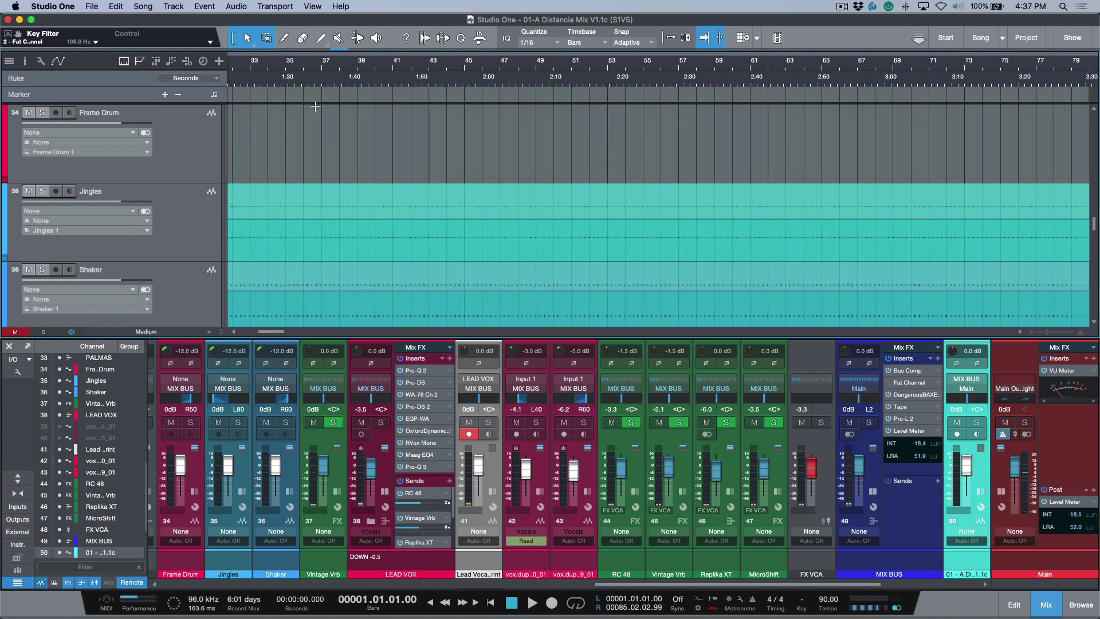
scroll(315, 107, right, 9)
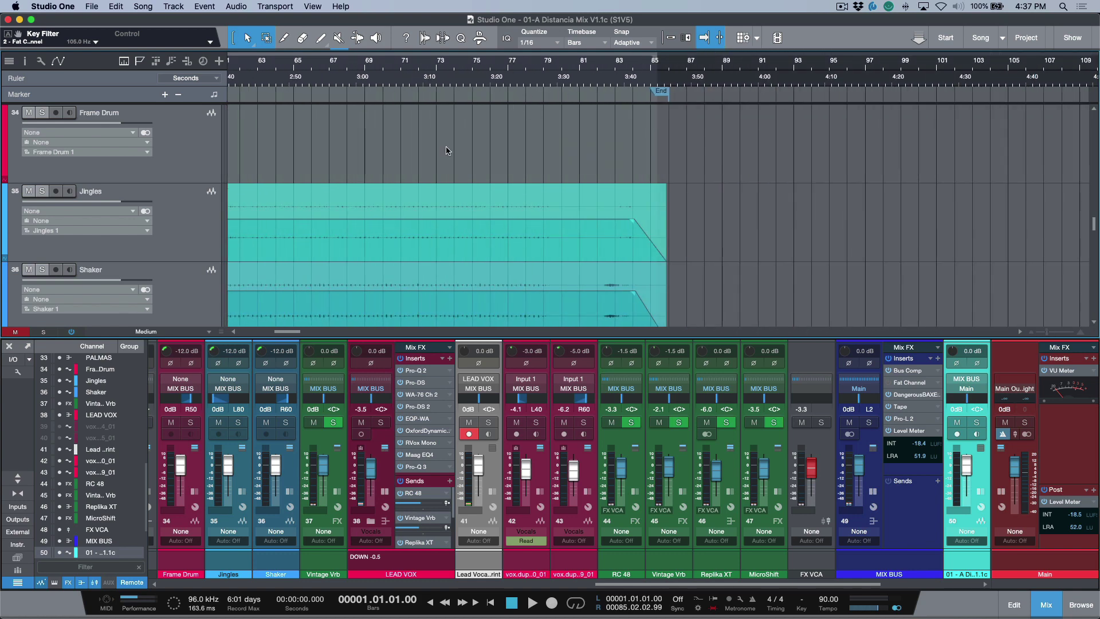
key(Home)
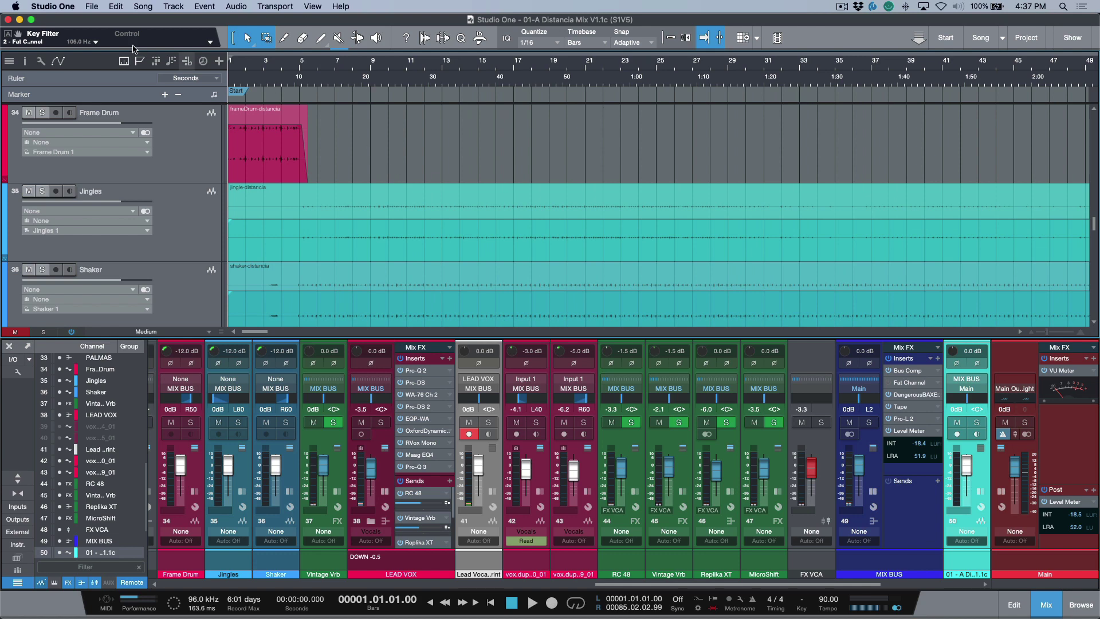
click(40, 61)
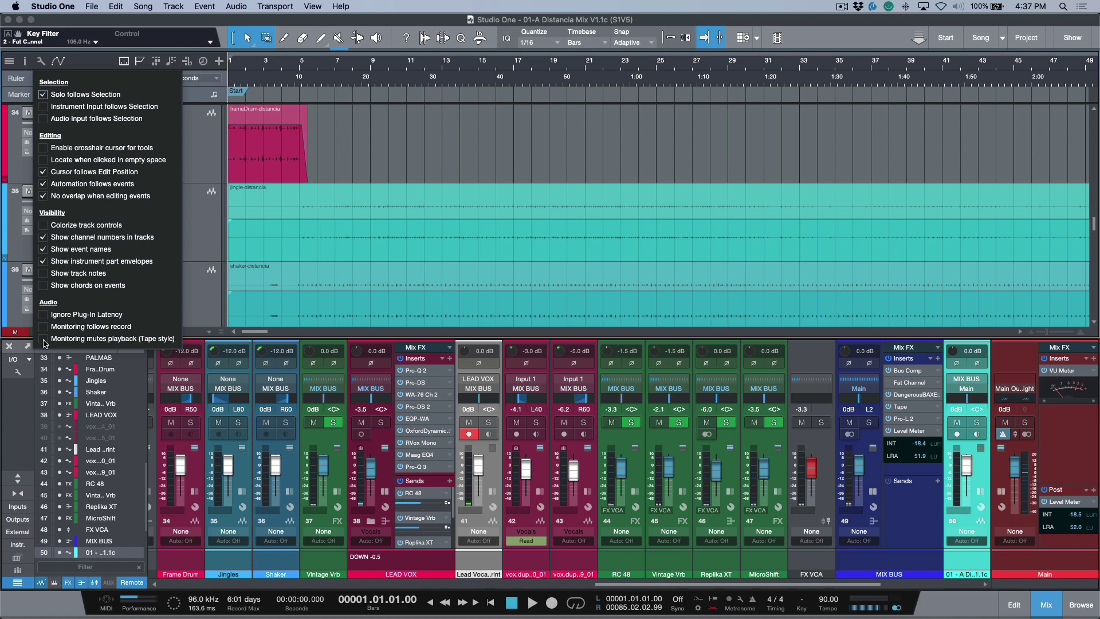
click(437, 172)
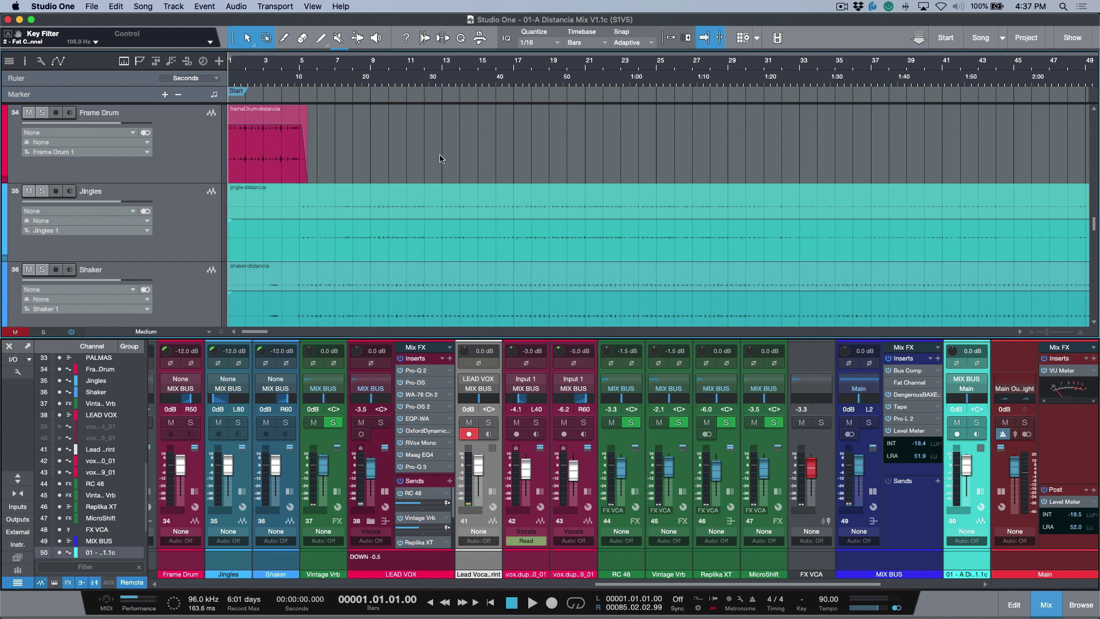
key(shift+alt+r)
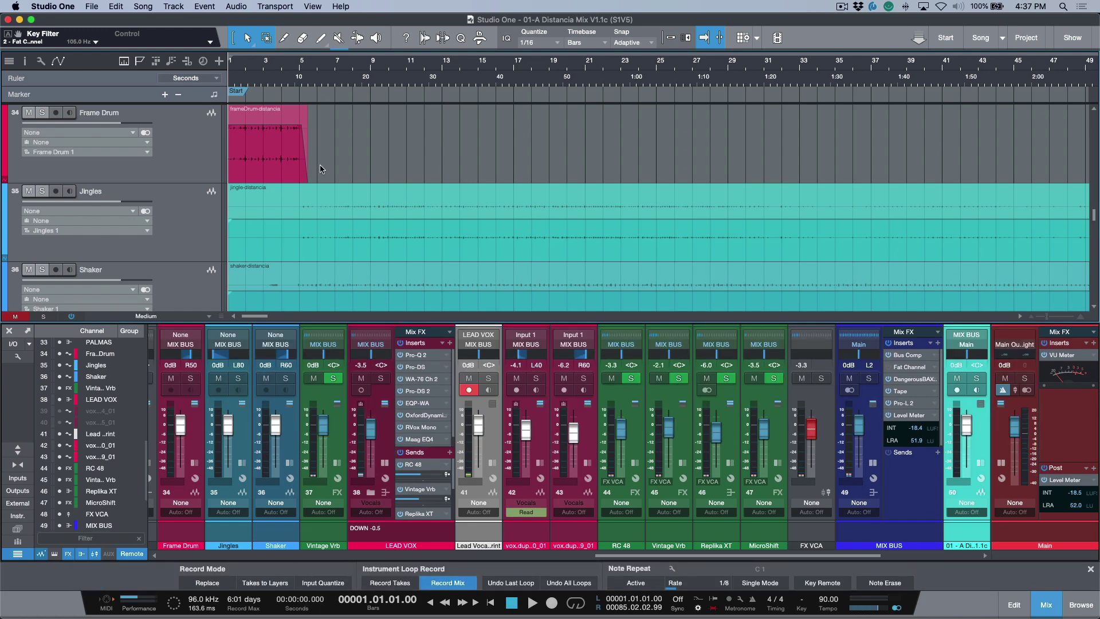
key(shift+alt+r)
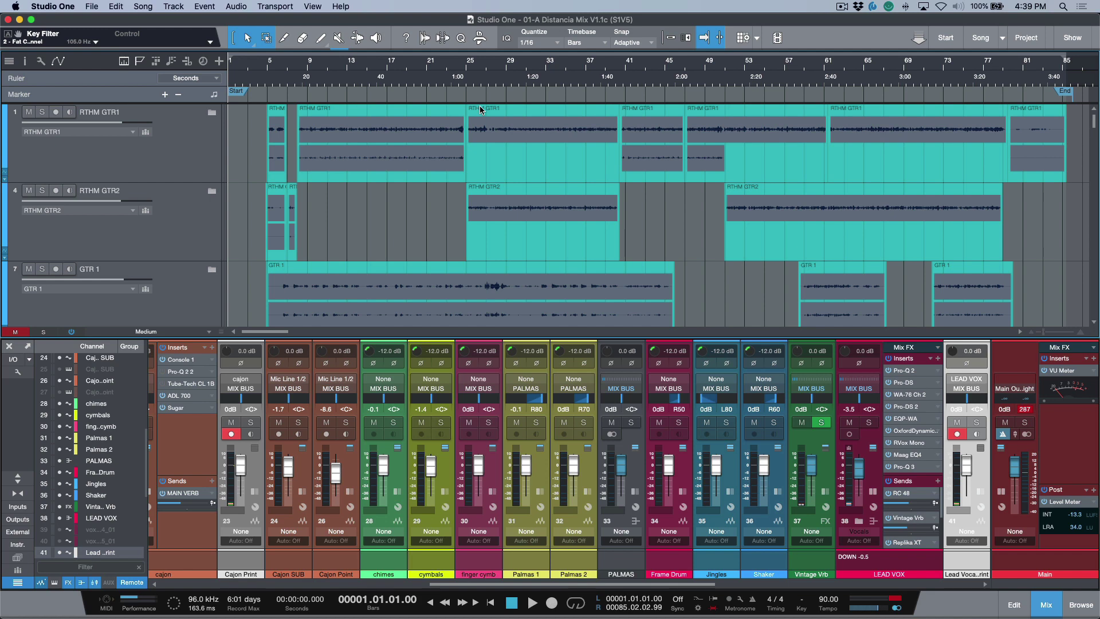
Play the song so the armed print tracks record the outboard returns
key(space)
scroll(272, 166, down, 1)
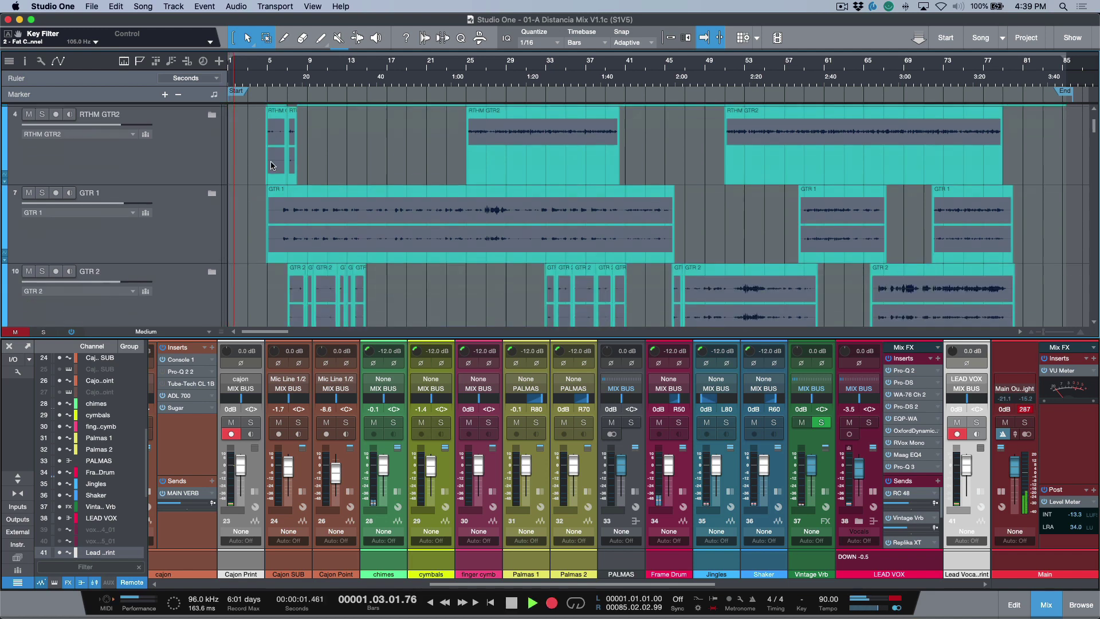
scroll(272, 166, down, 3)
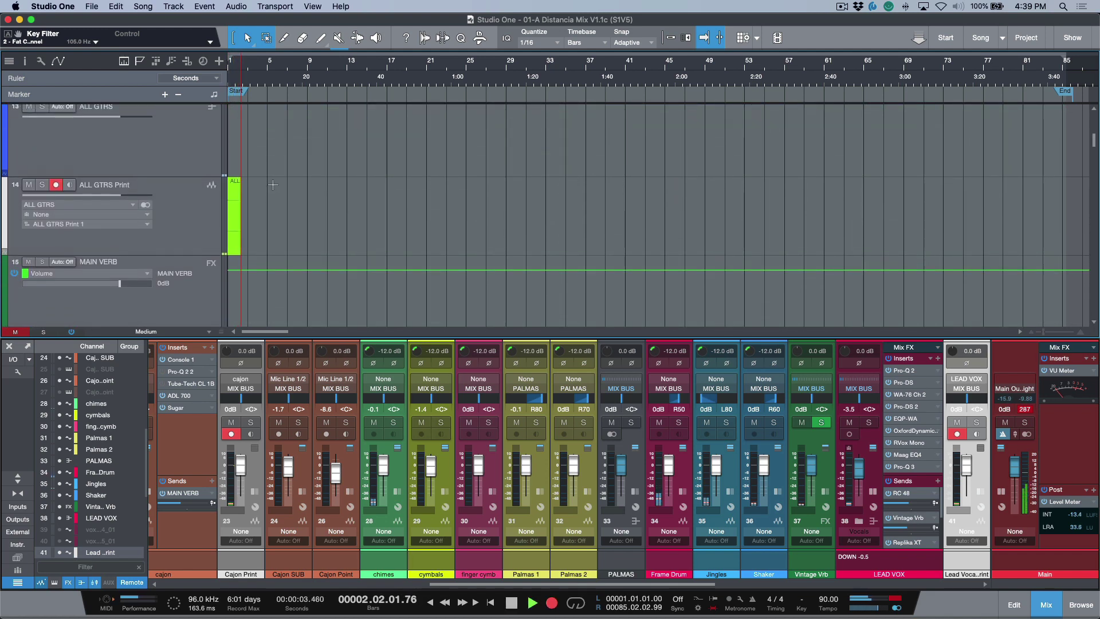
scroll(274, 189, down, 4)
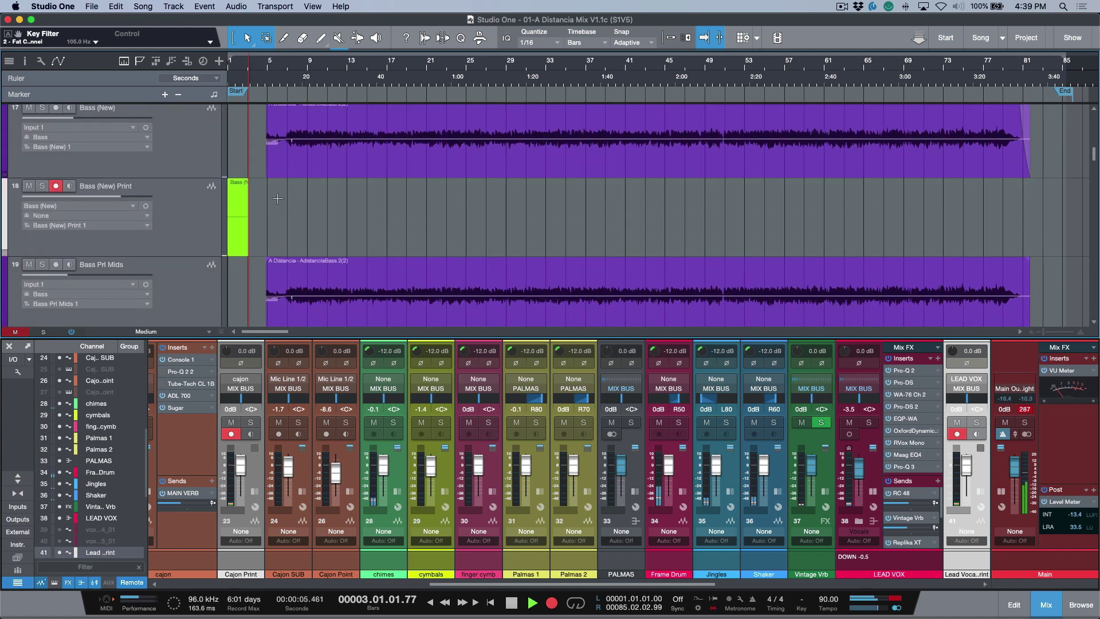
scroll(279, 189, down, 2)
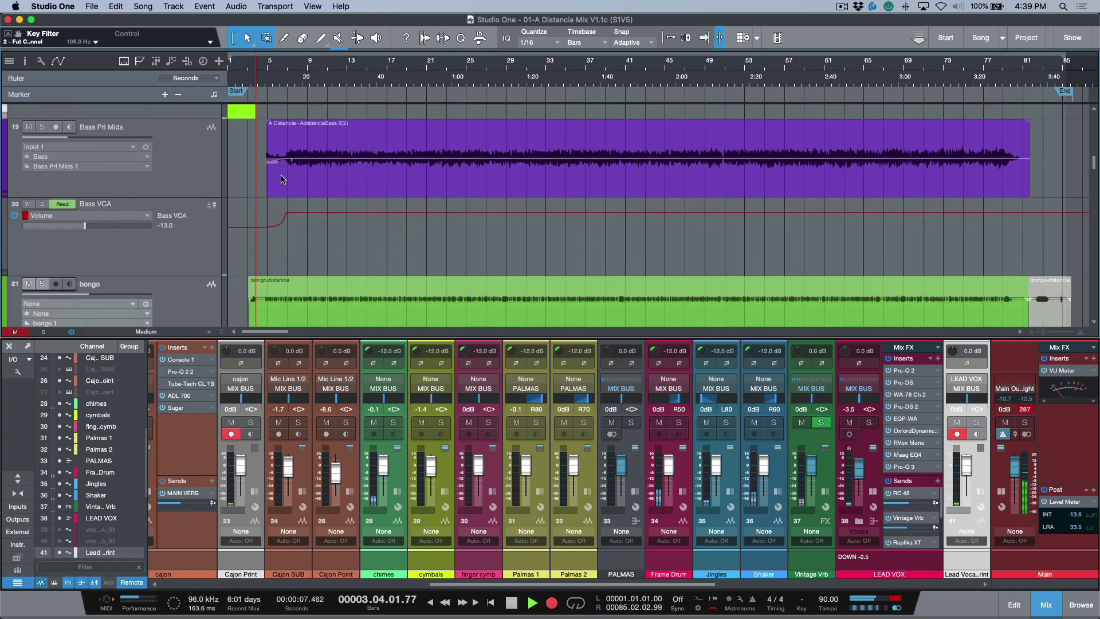
scroll(281, 179, down, 3)
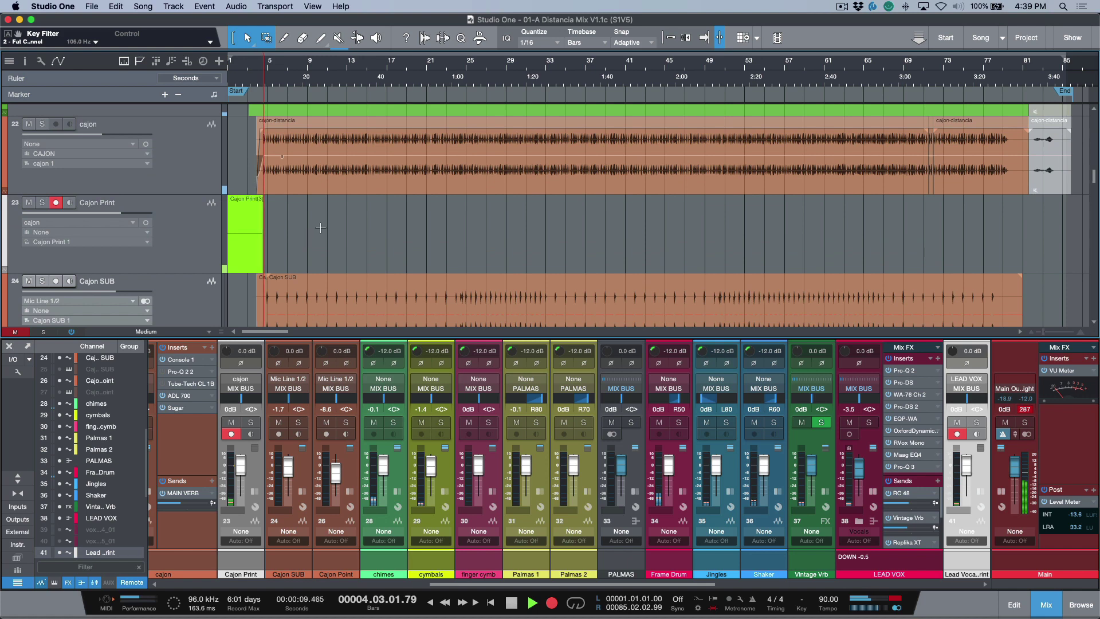
Scroll the arrange view to check each print track, including ALL GTRS Print, while recording
scroll(303, 241, up, 1)
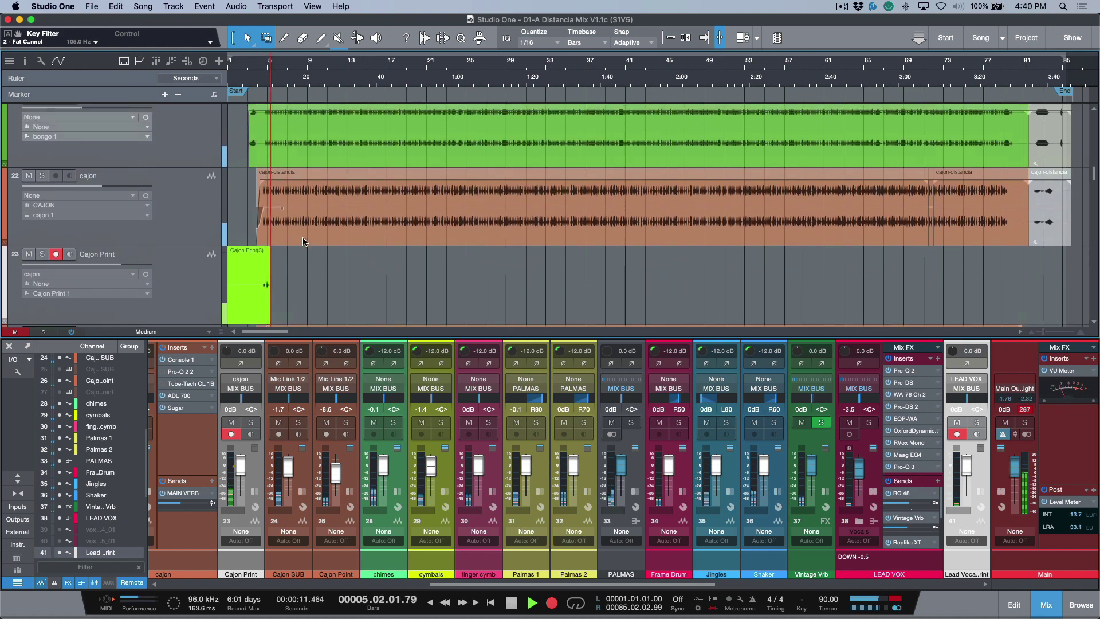
scroll(304, 241, up, 4)
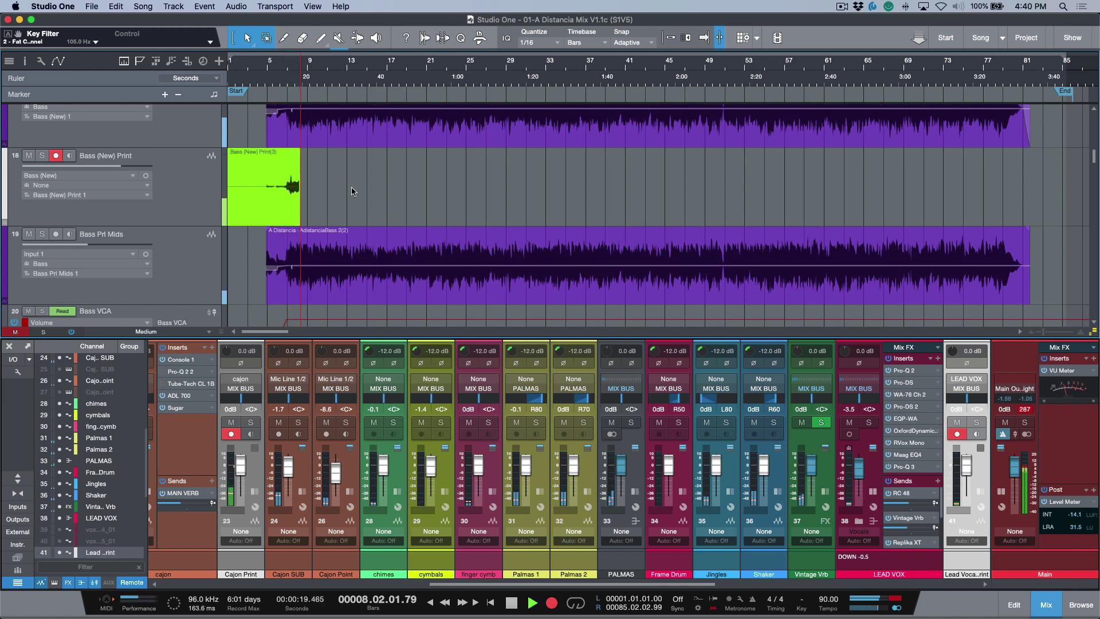
scroll(360, 191, up, 3)
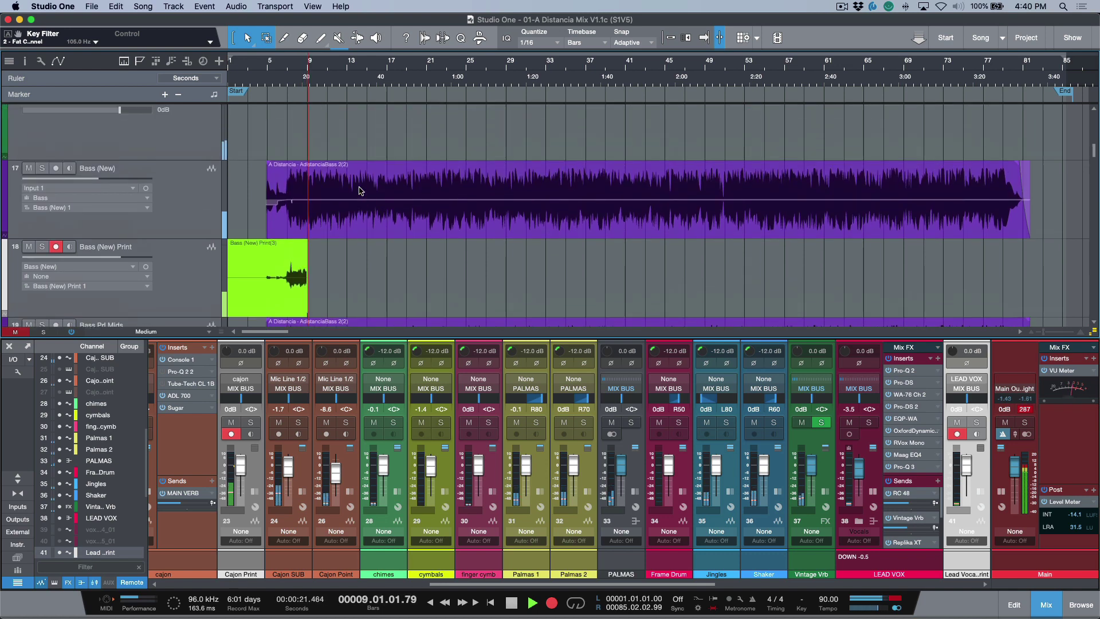
scroll(360, 190, down, 2)
scroll(359, 189, up, 10)
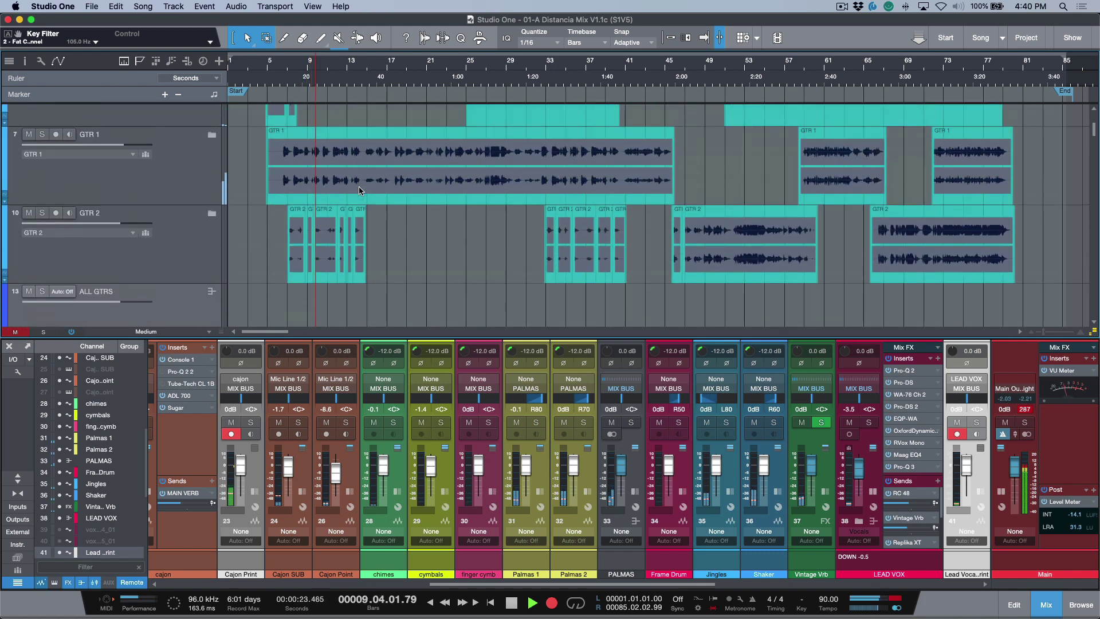
scroll(359, 190, up, 5)
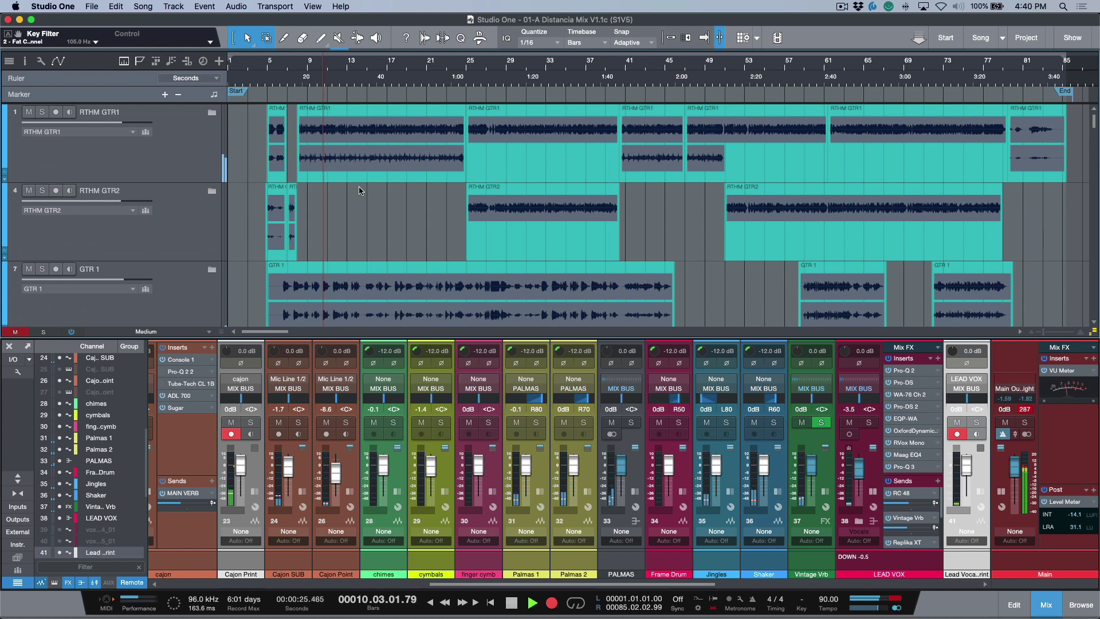
scroll(360, 191, down, 15)
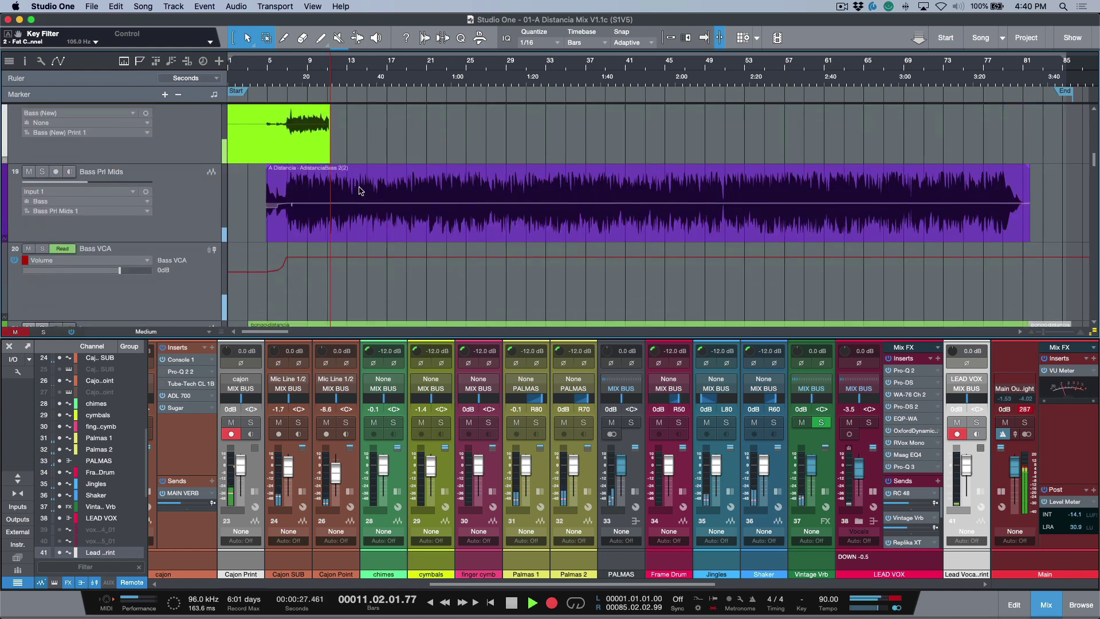
scroll(359, 191, down, 6)
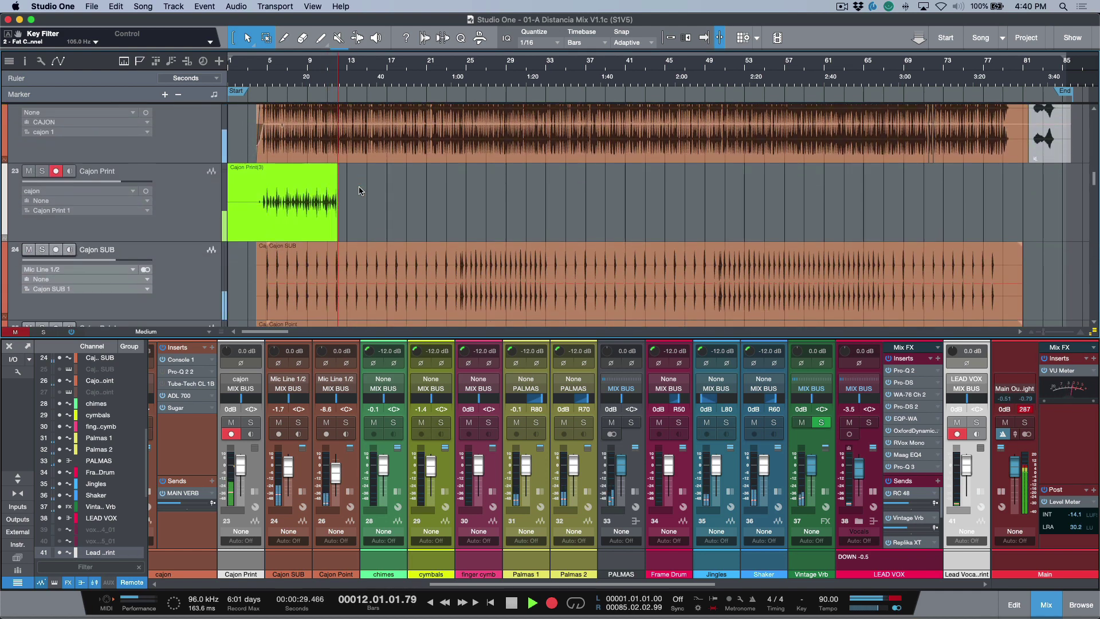
scroll(359, 191, down, 8)
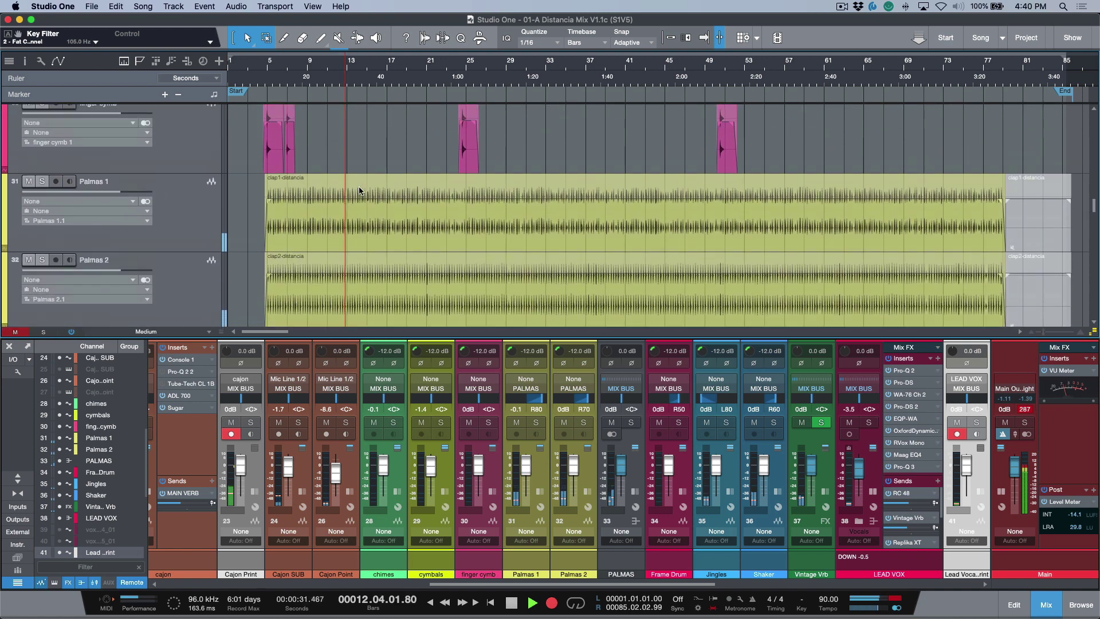
scroll(360, 191, up, 20)
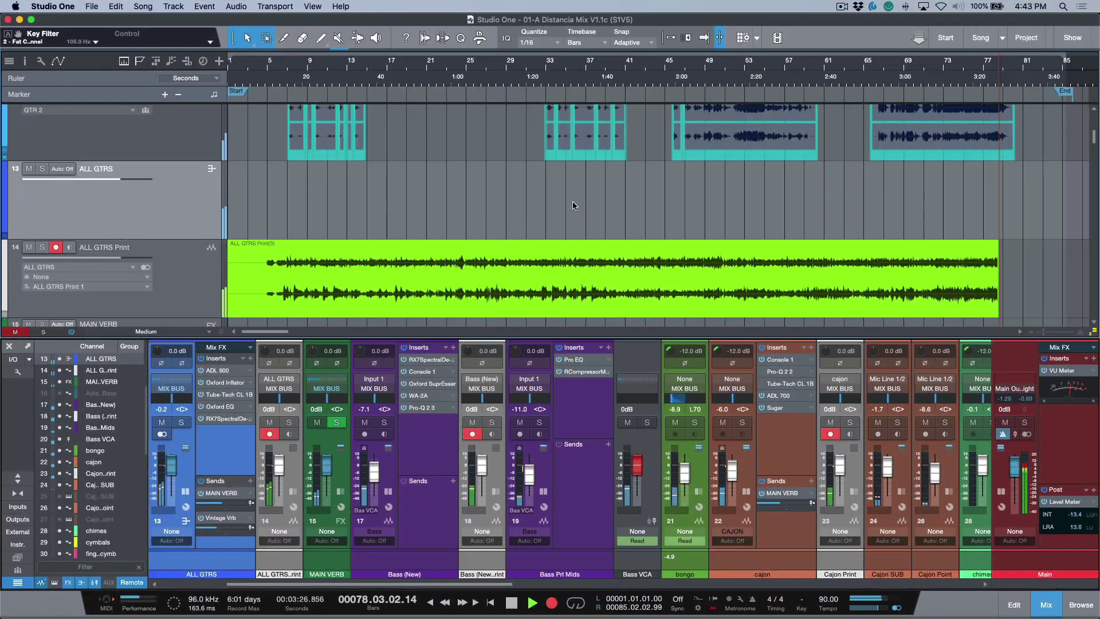
Reduce all track heights to Normal with Shift+W so more tracks fit in view
scroll(574, 204, down, 10)
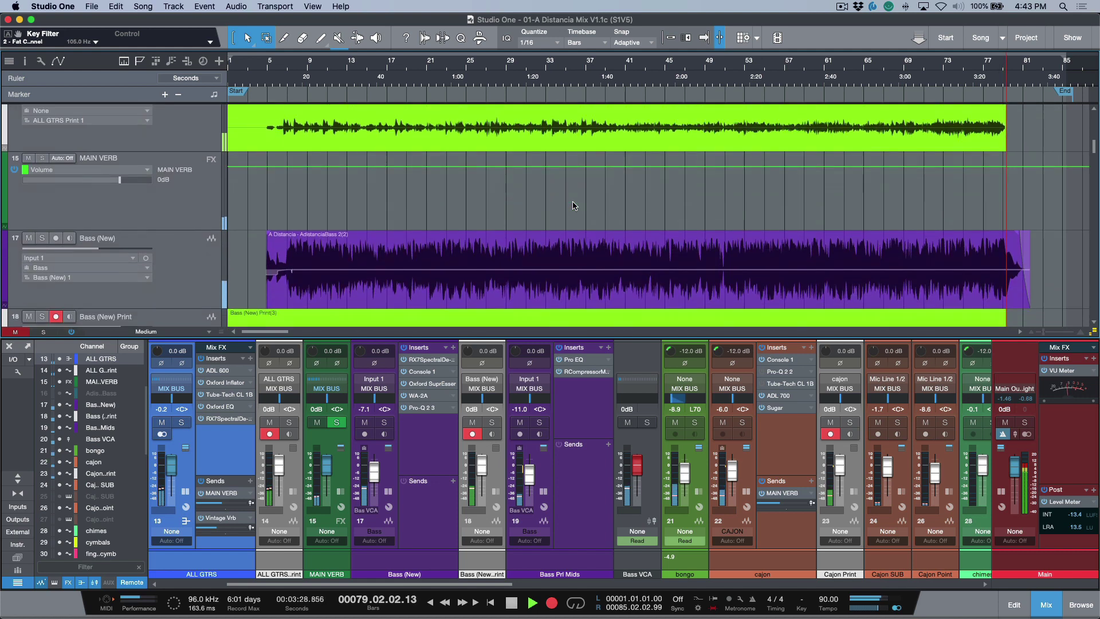
scroll(573, 203, up, 5)
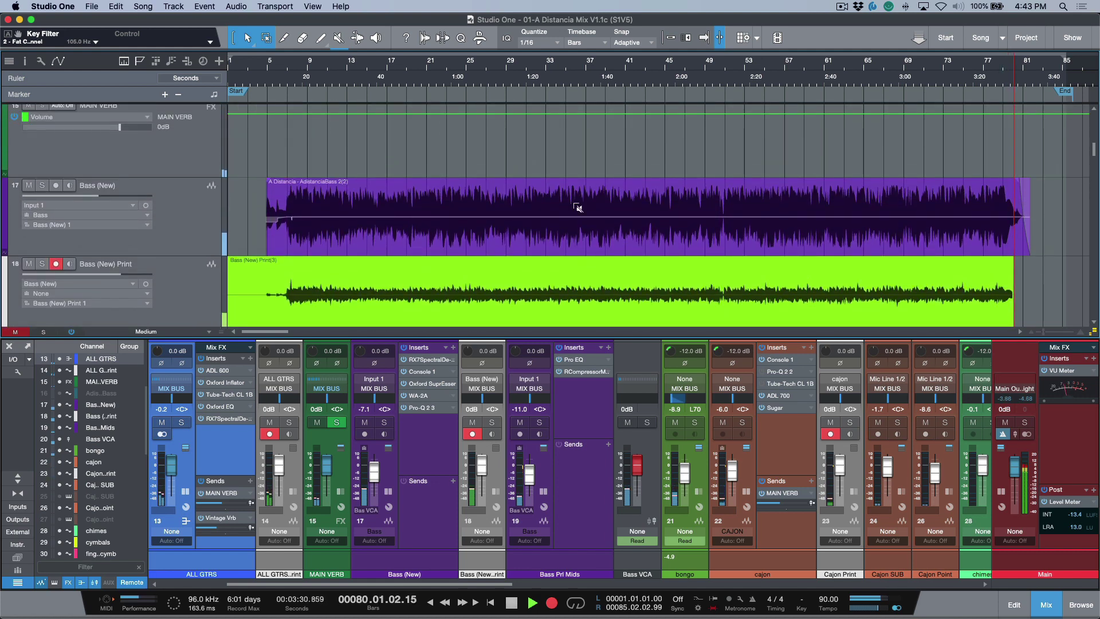
key(shift+w)
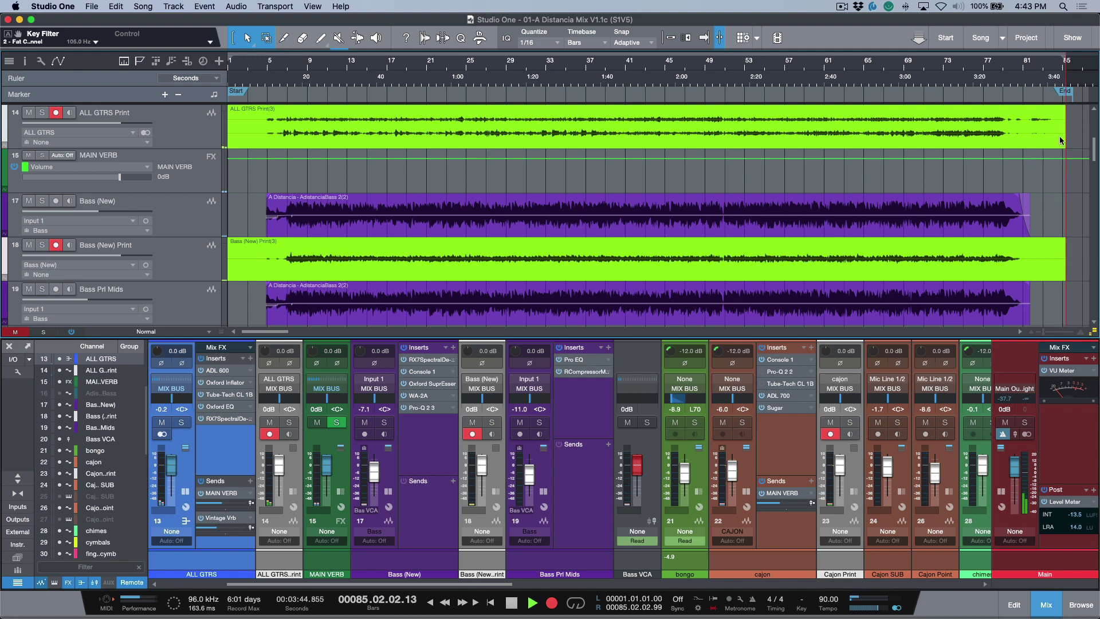
Stop recording, return to the song start and scroll up to the guitar tracks
key(space)
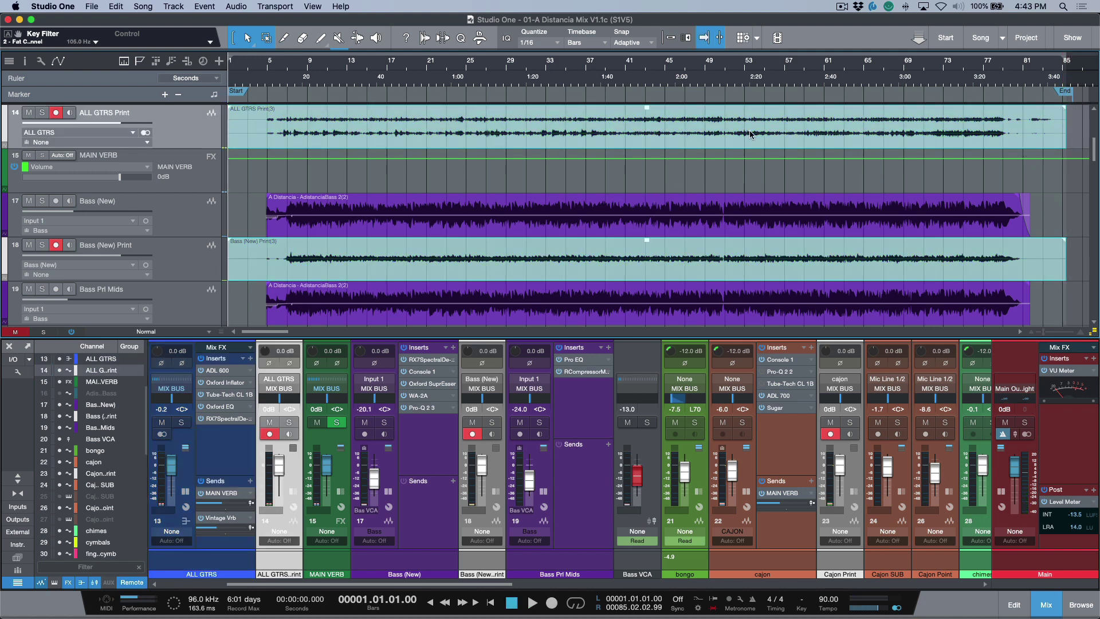
scroll(507, 226, up, 5)
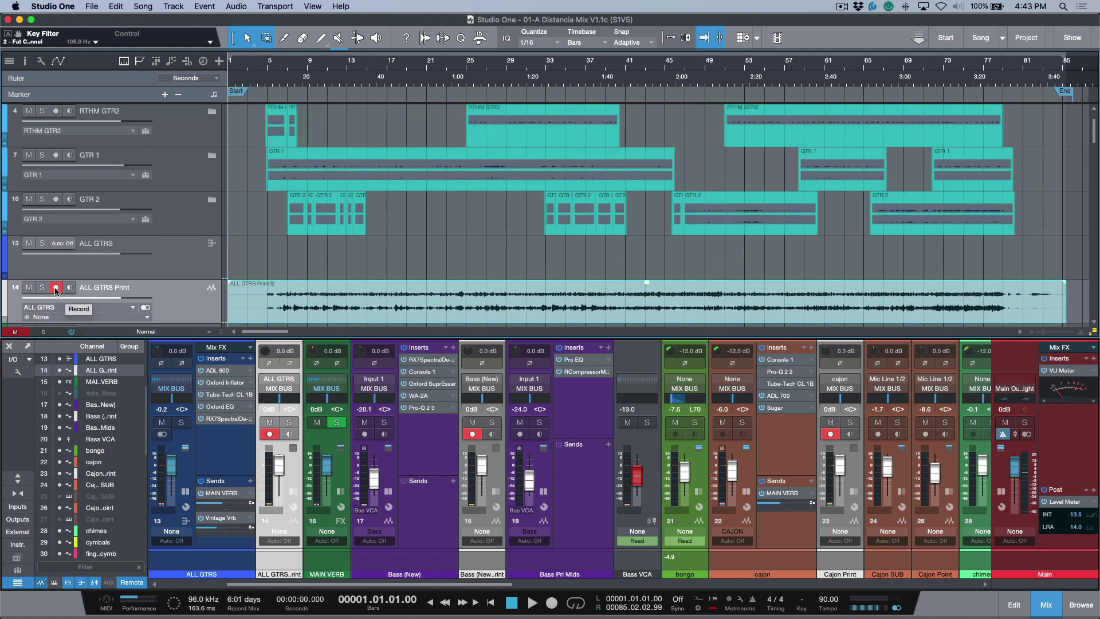
key(alt)
Disarm all print tracks, select the ALL GTRS bus and place the playhead at bar 24
alt+click(56, 288)
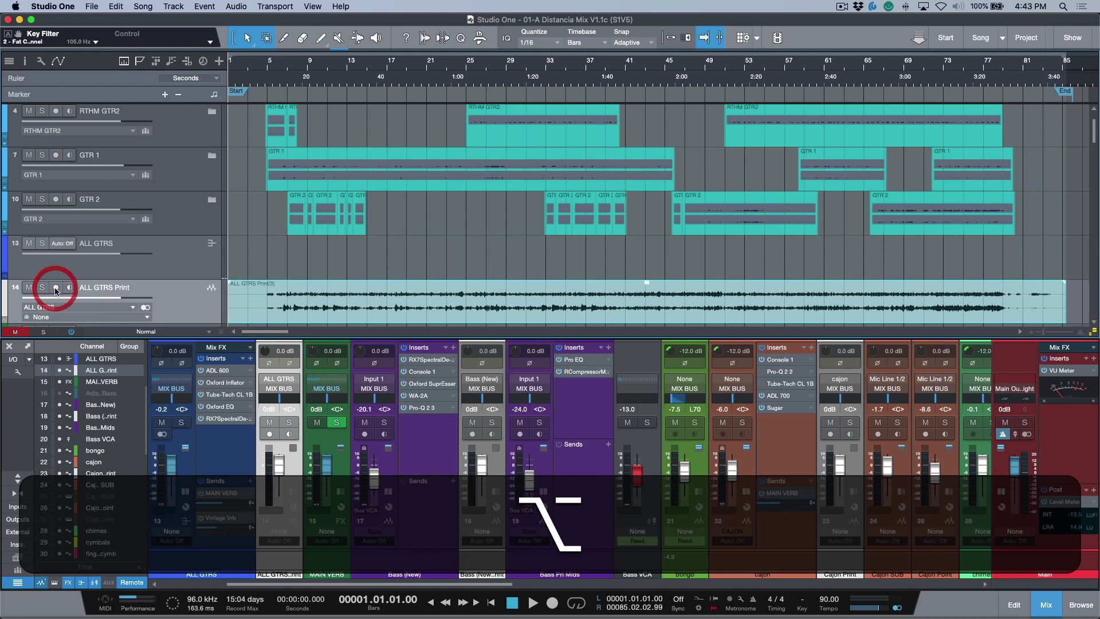
click(189, 263)
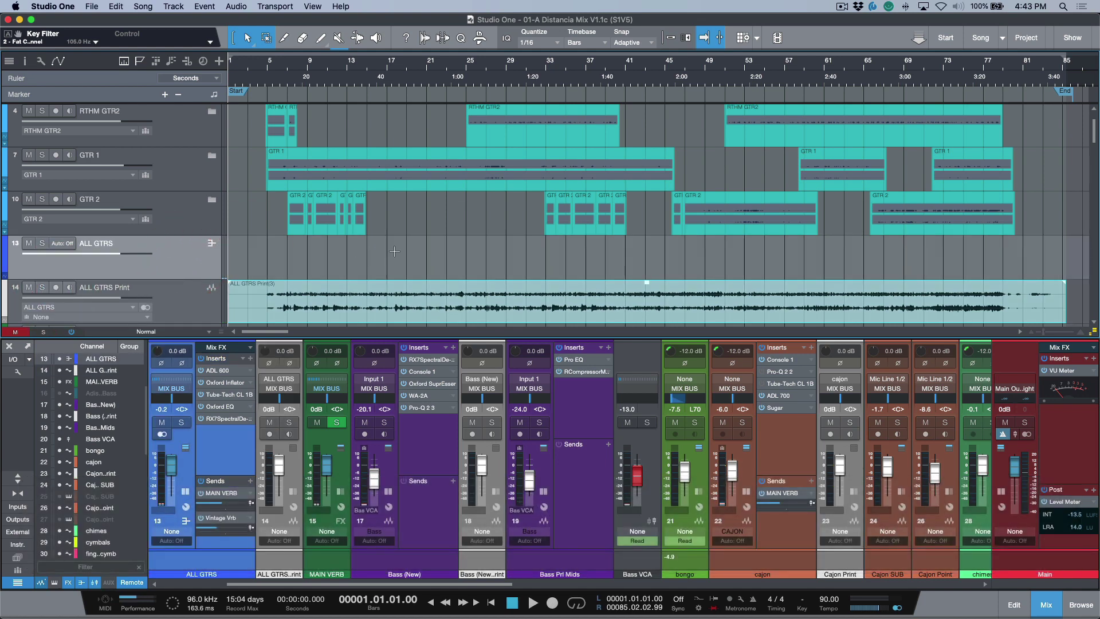
click(203, 481)
click(464, 294)
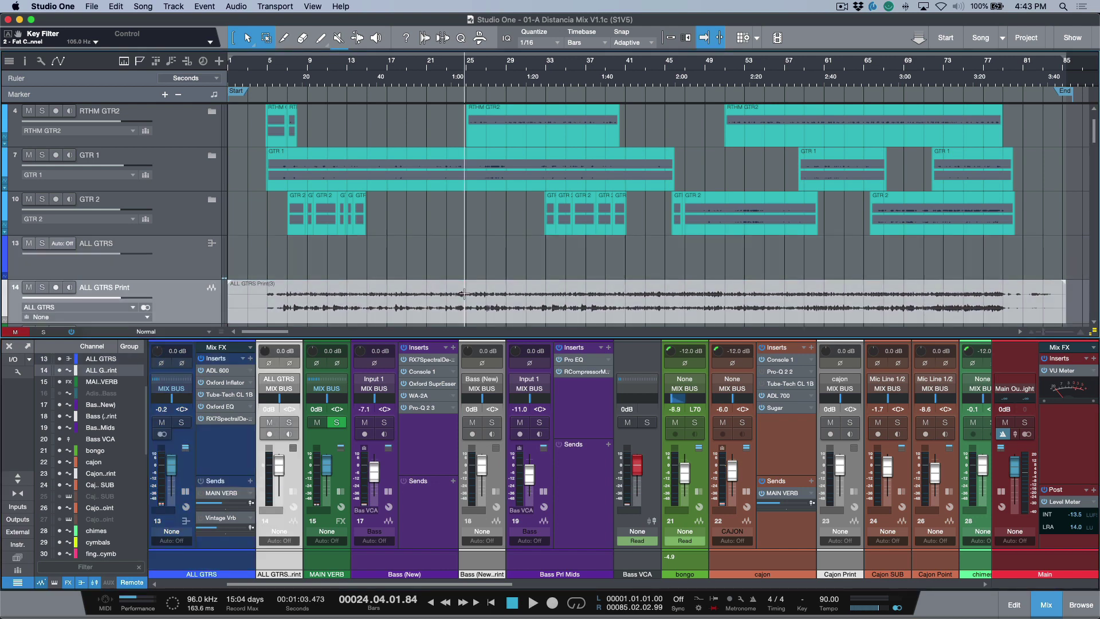
A/B solo ALL GTRS Print against ALL GTRS during playback from bar 24, then clear all solos
click(41, 287)
key(space)
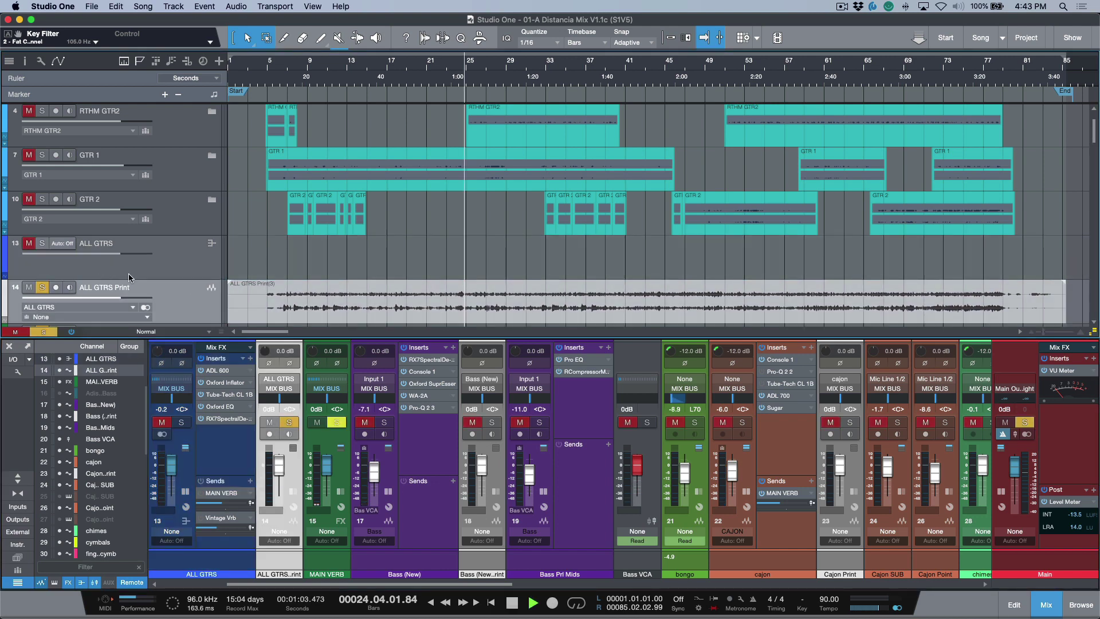
click(186, 262)
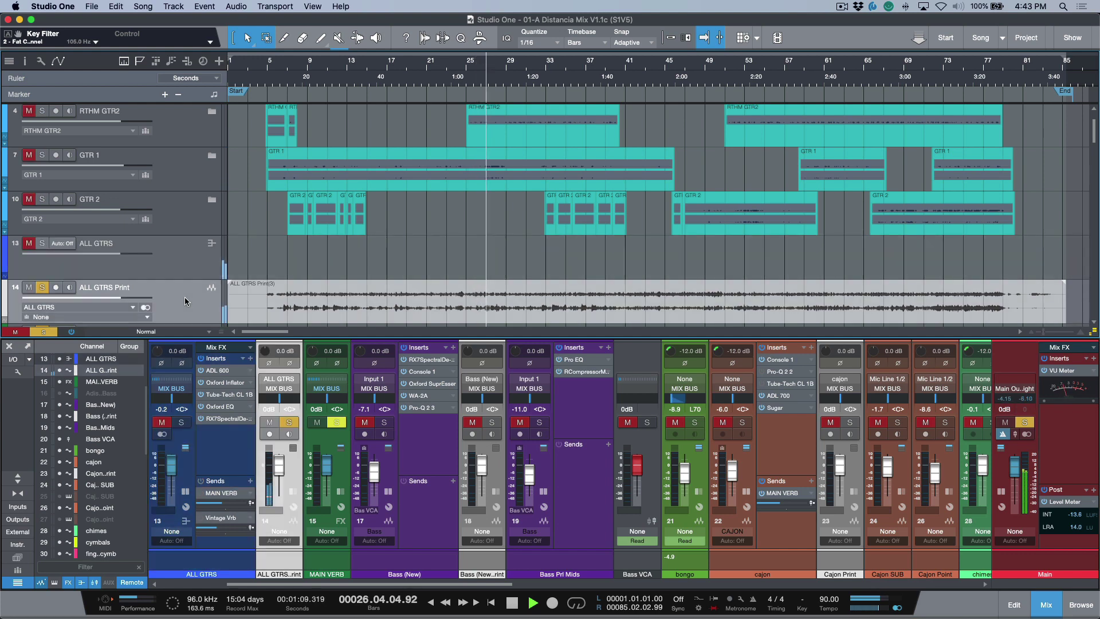
click(184, 298)
click(185, 264)
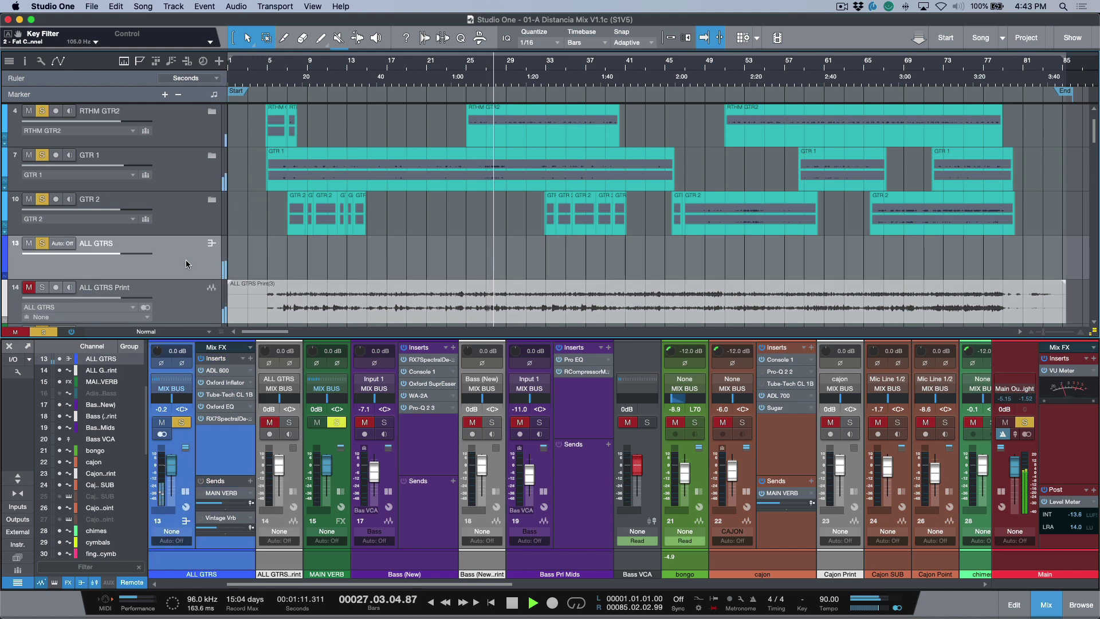
click(185, 293)
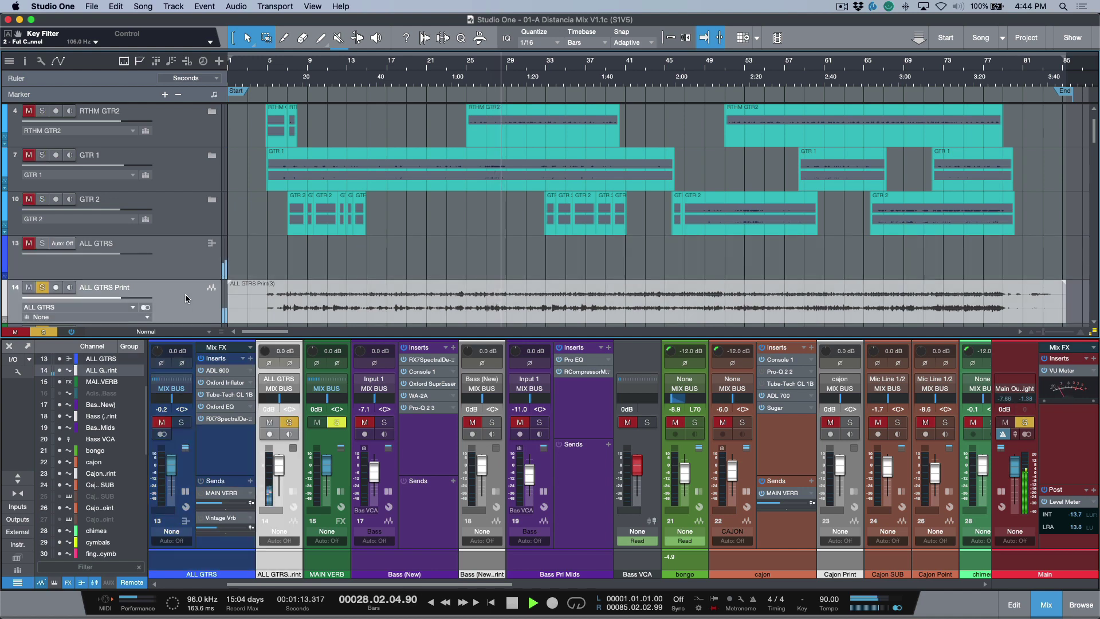
key(space)
key(s)
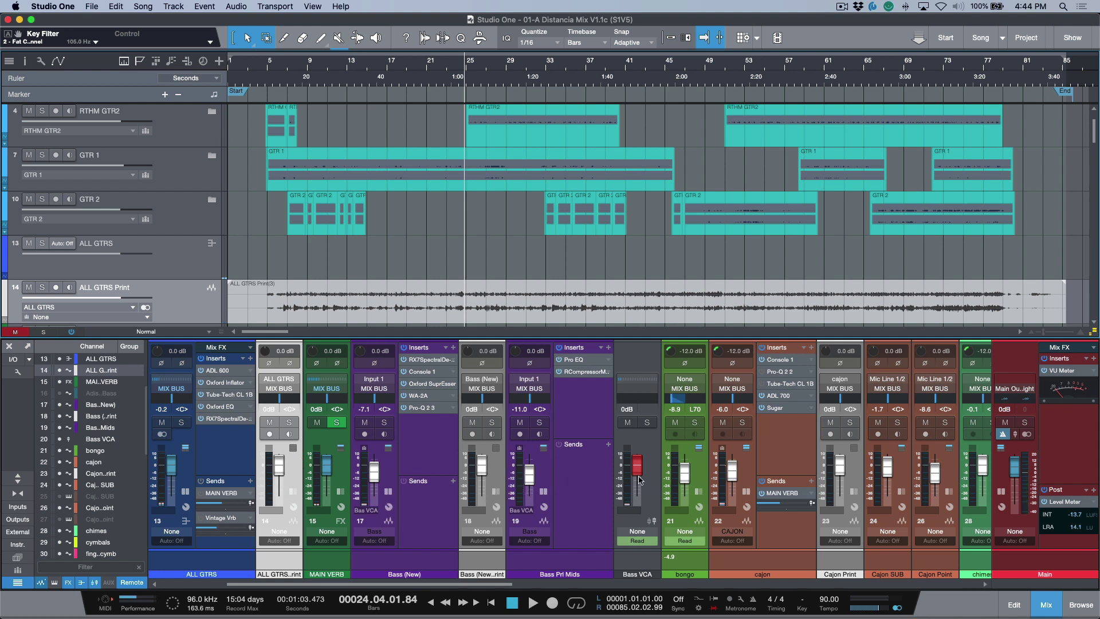
mouse_move(628, 477)
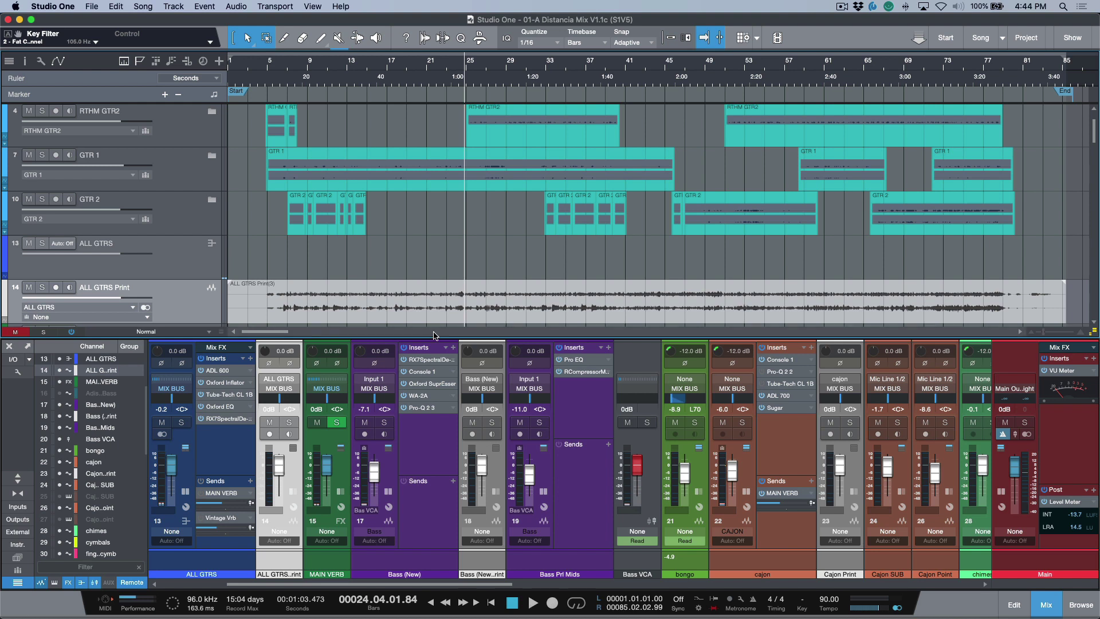
scroll(437, 238, down, 4)
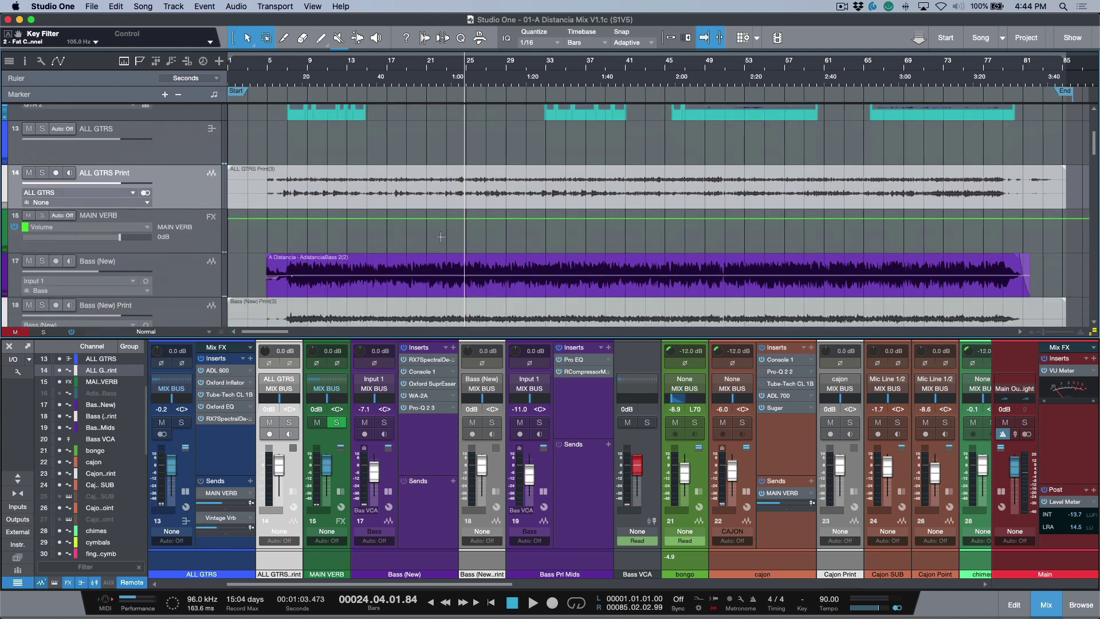
scroll(441, 237, down, 2)
scroll(441, 236, up, 2)
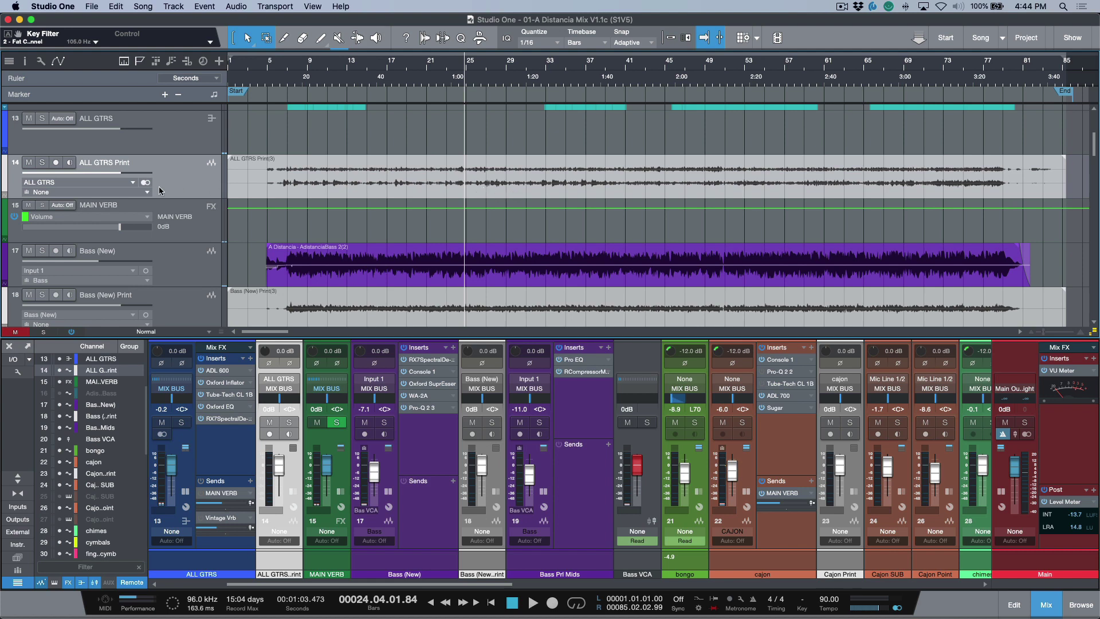
click(421, 197)
scroll(421, 198, down, 2)
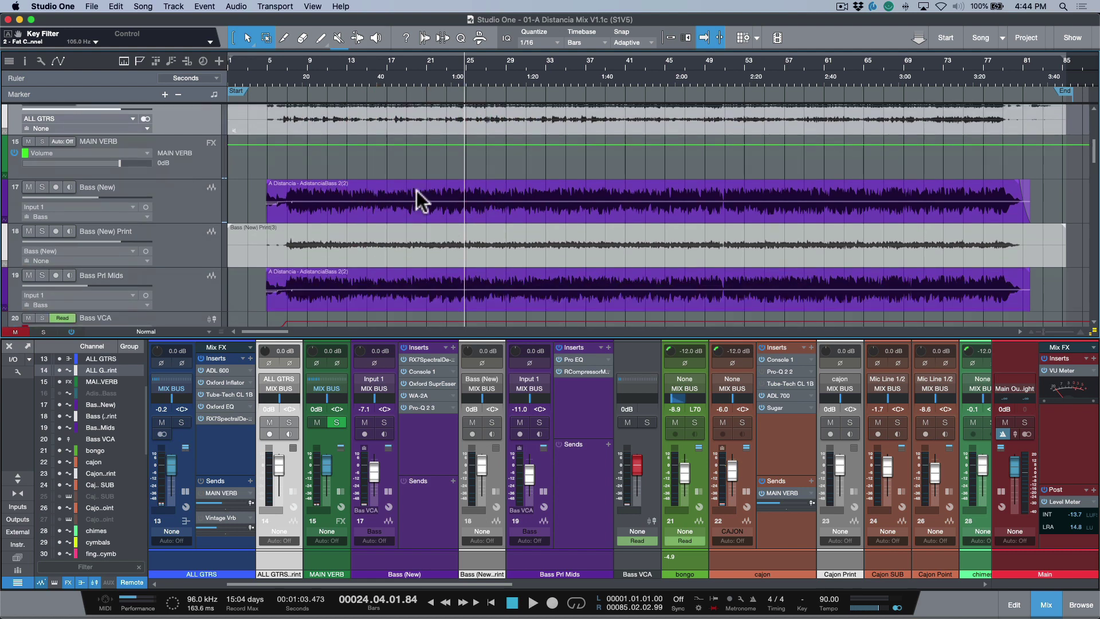
click(435, 252)
scroll(436, 251, down, 5)
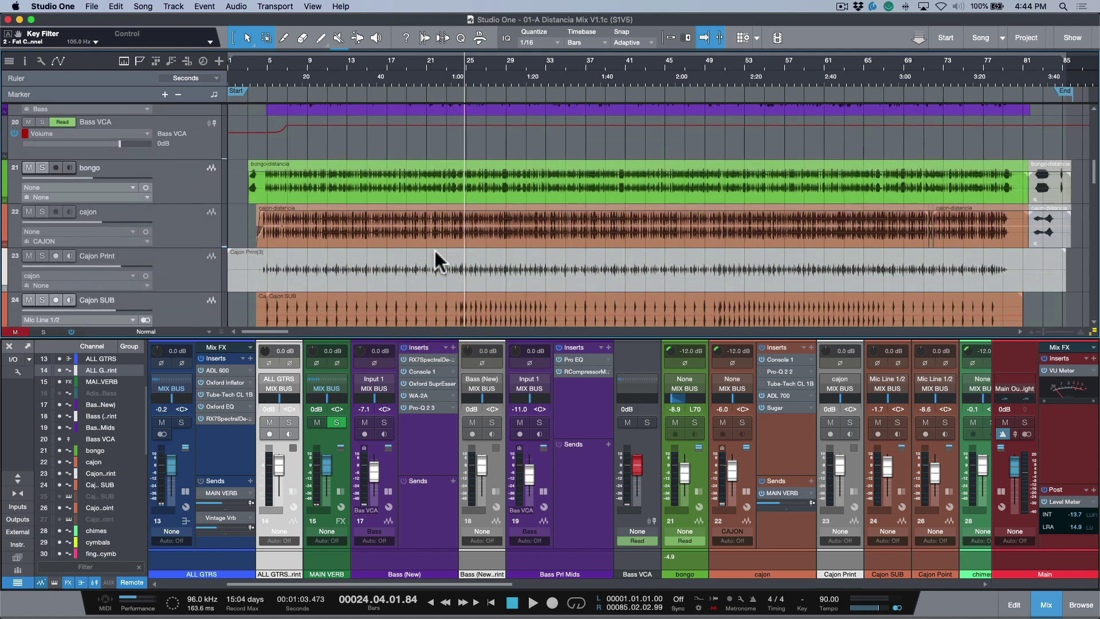
click(450, 279)
scroll(450, 280, down, 5)
scroll(450, 279, down, 8)
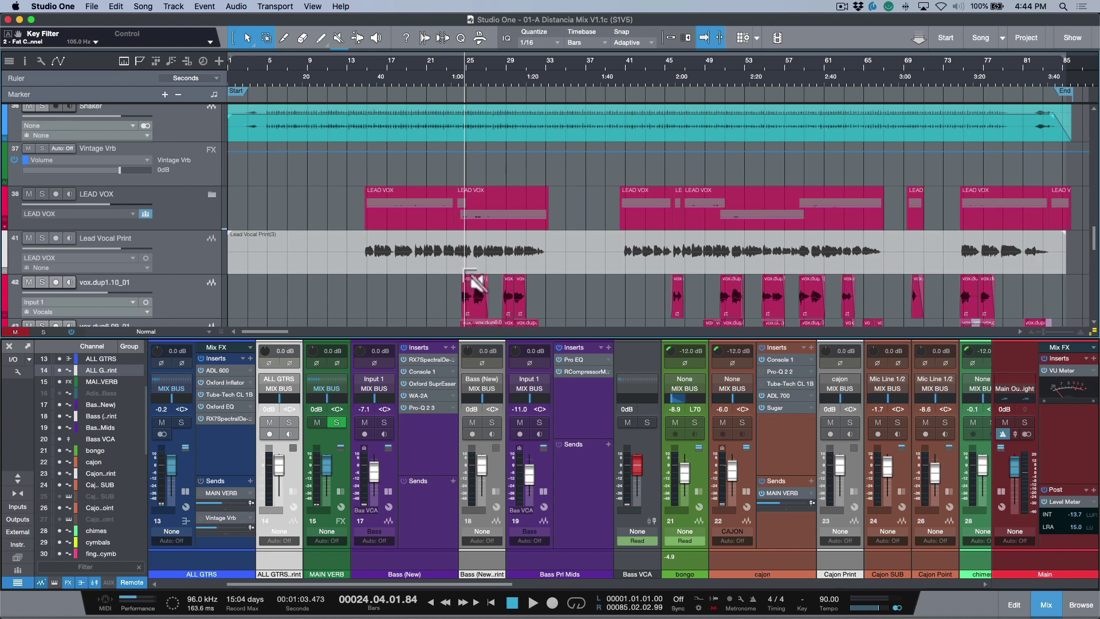
click(463, 261)
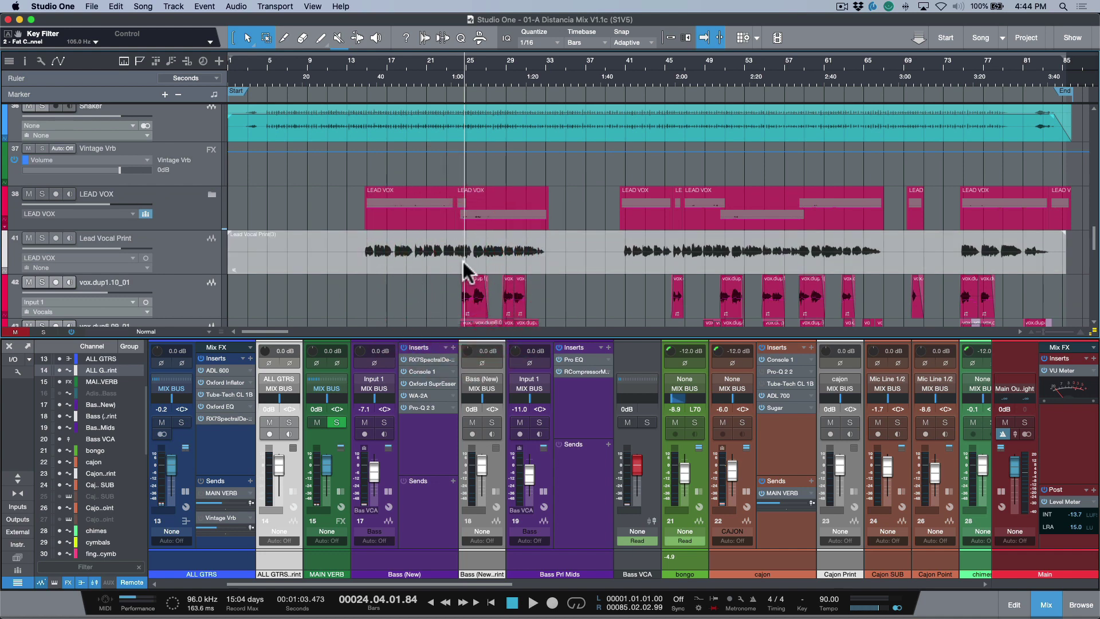
scroll(462, 261, down, 10)
scroll(463, 261, down, 1)
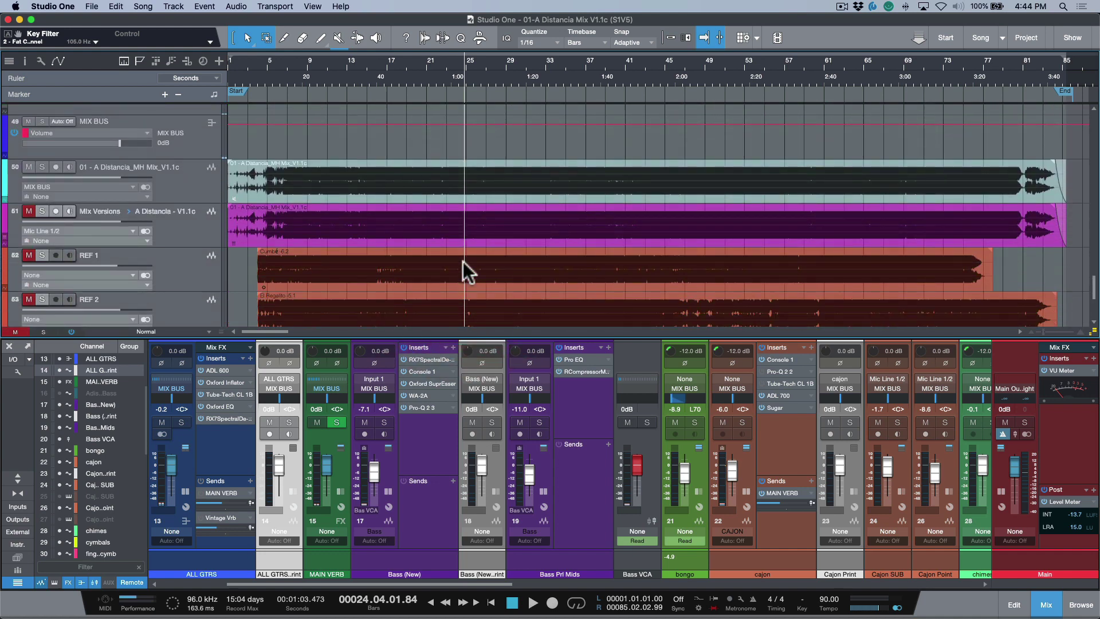